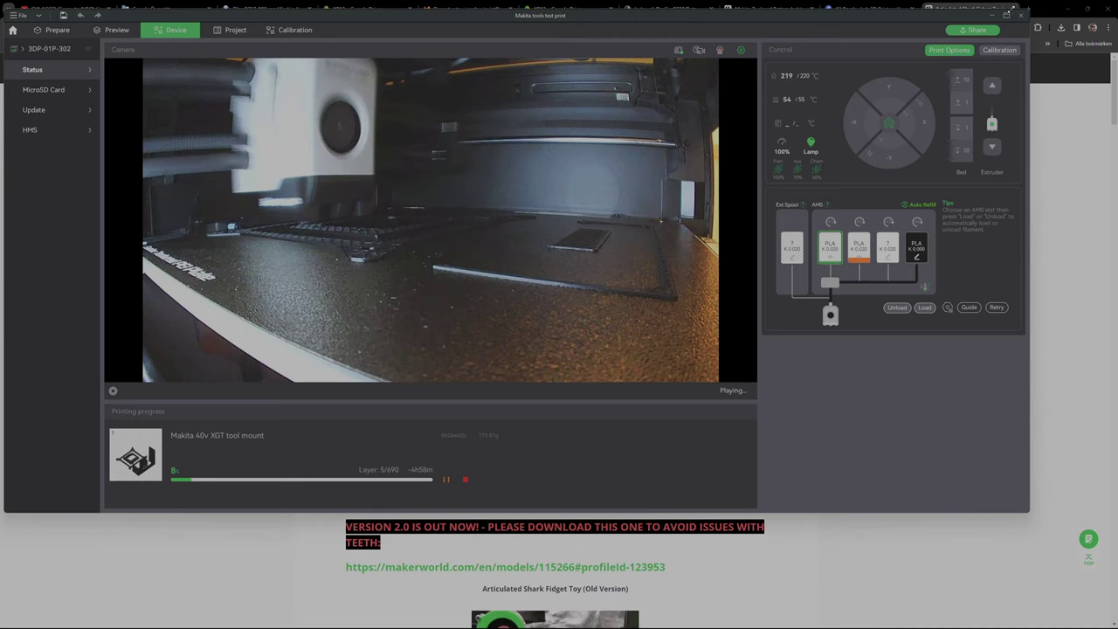
- Maximize the window and orbit the sliced Makita tools plate to inspect it from two angles
click(1007, 15)
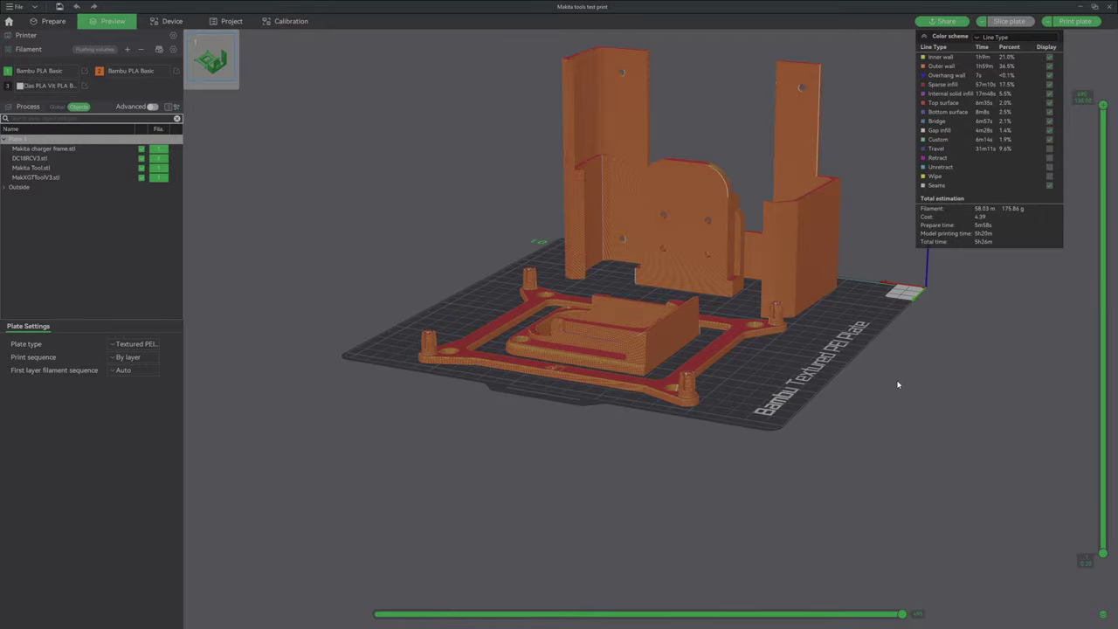
mouse_move(897, 385)
mouse_down()
mouse_move(897, 413)
mouse_move(885, 420)
mouse_up()
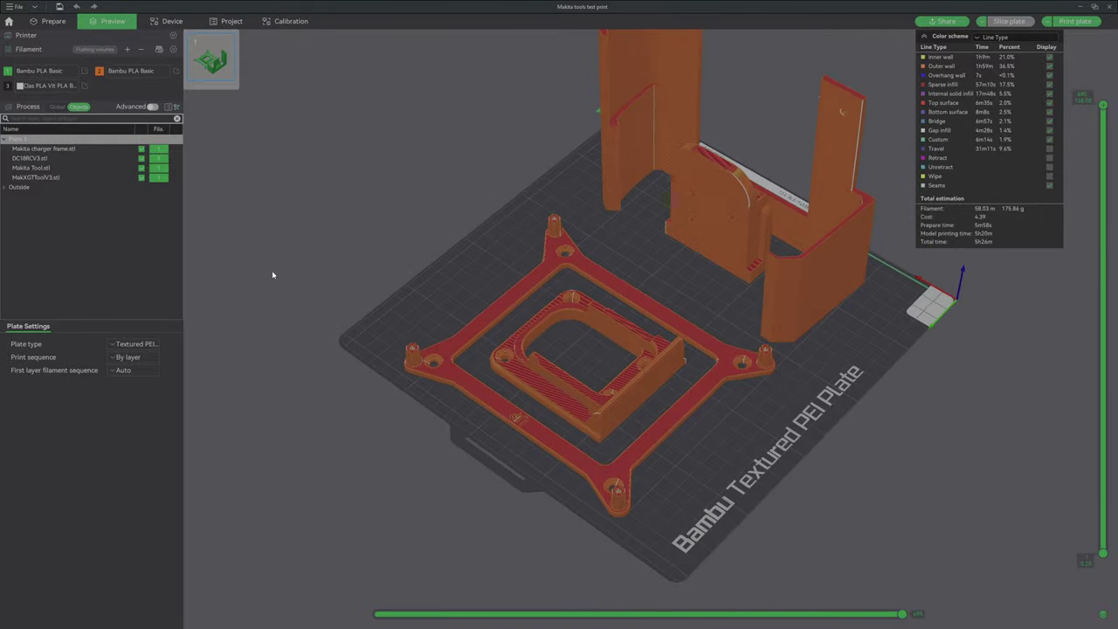
mouse_move(349, 269)
mouse_down()
mouse_move(367, 242)
mouse_move(353, 248)
mouse_up()
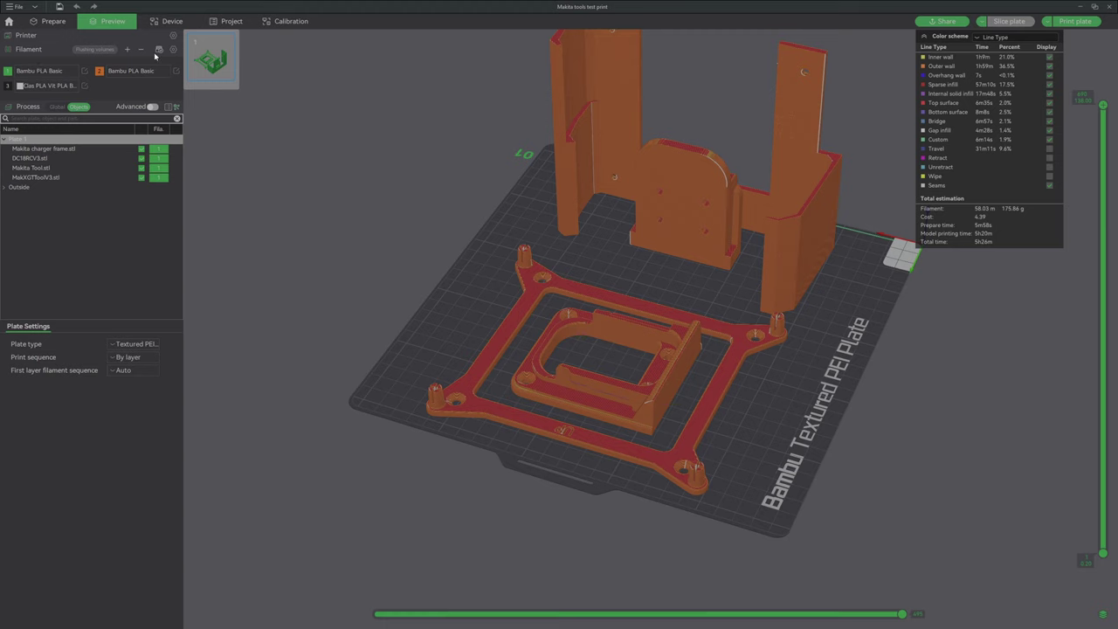
- Return to the home page and dismiss the DLL warning so the shark project loads
click(10, 21)
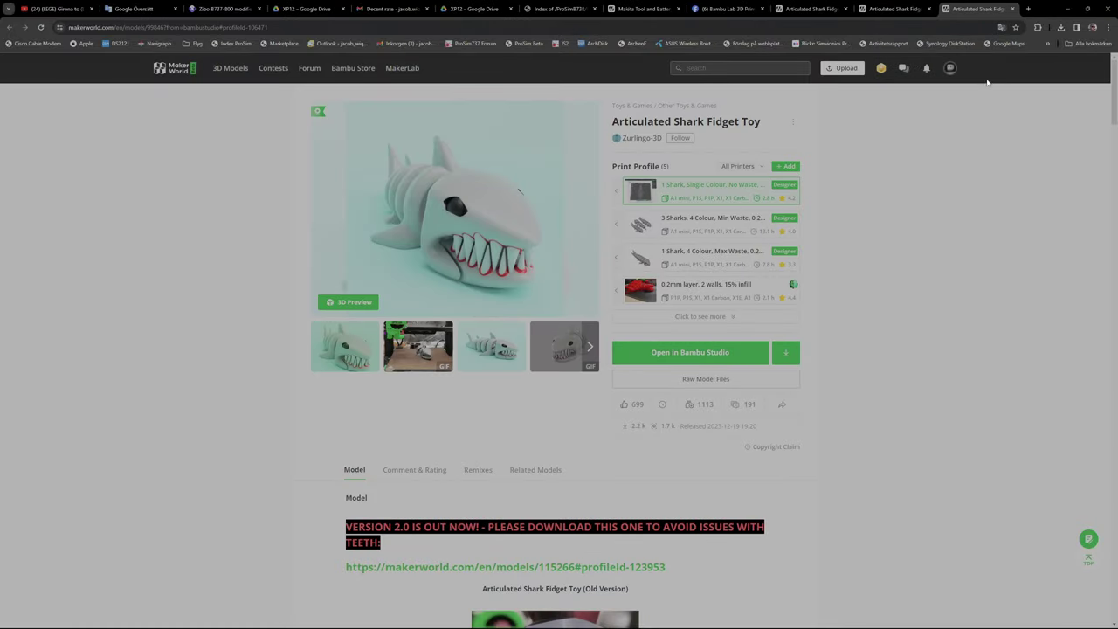
click(627, 374)
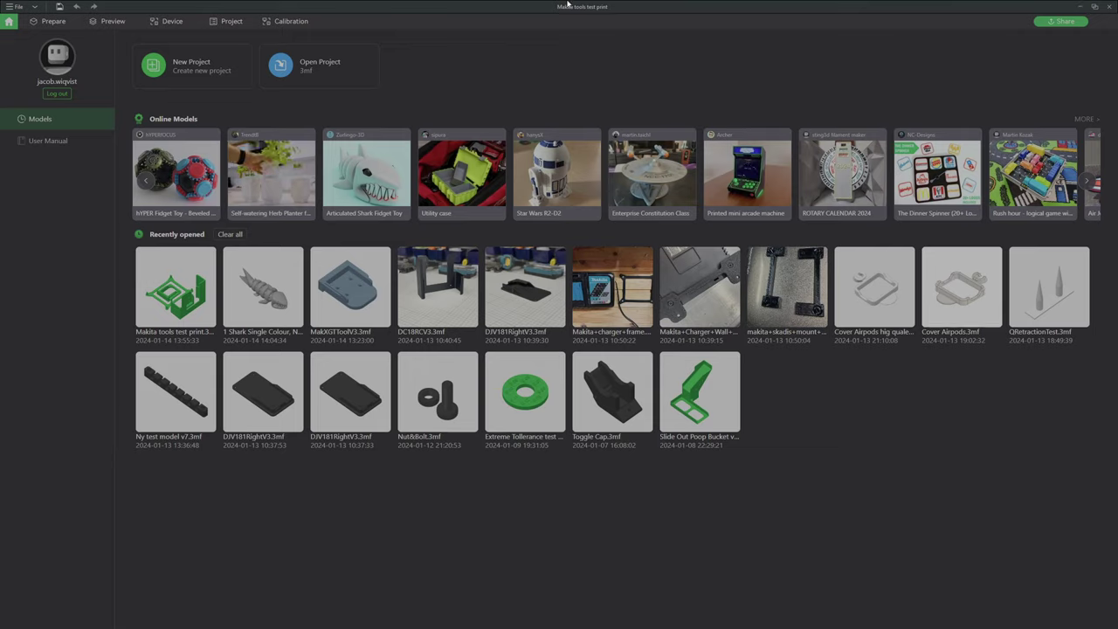
- Switch to the Bambu Studio window loading the Articulated Shark 3MF project
click(58, 20)
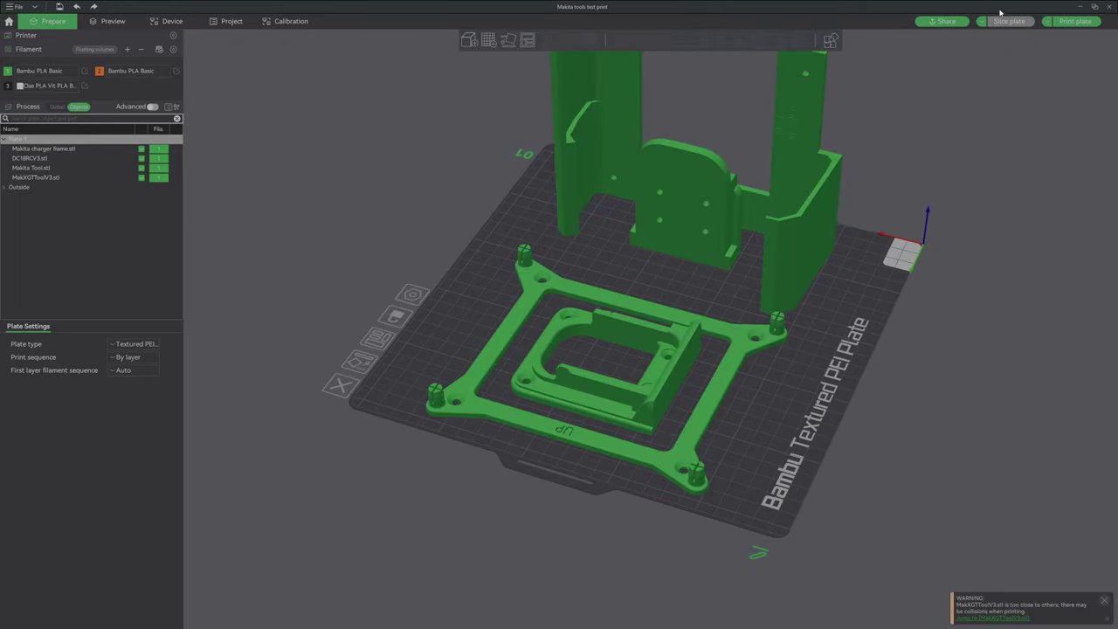
click(1081, 6)
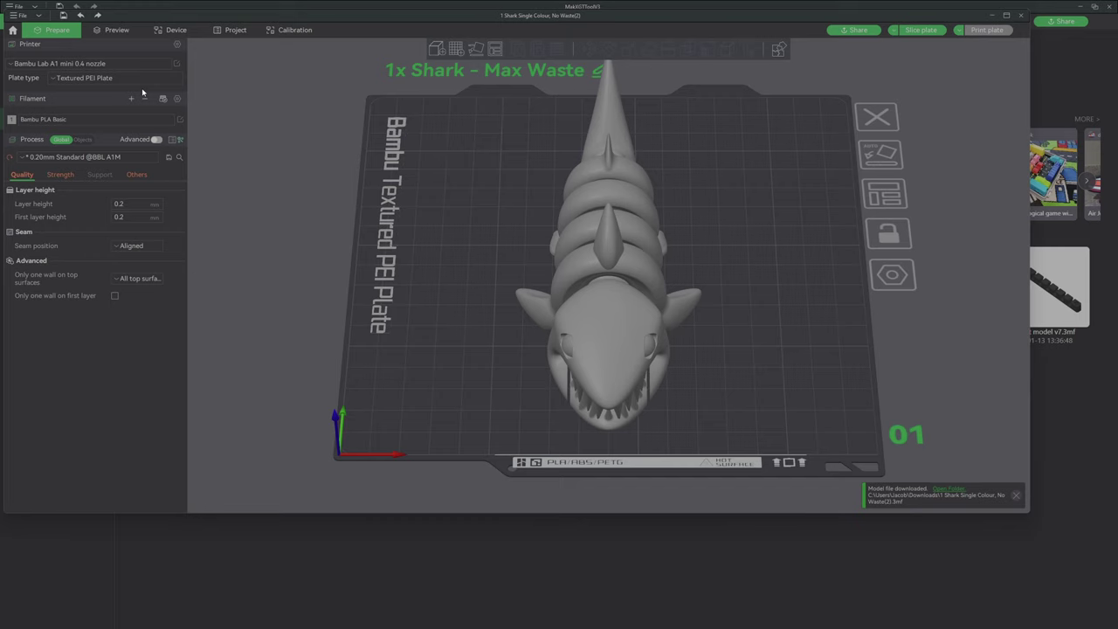
- Switch the printer to Bambu Lab P1S 0.4 nozzle - Copy, transferring modified process settings and keeping Textured PEI Plate
click(78, 63)
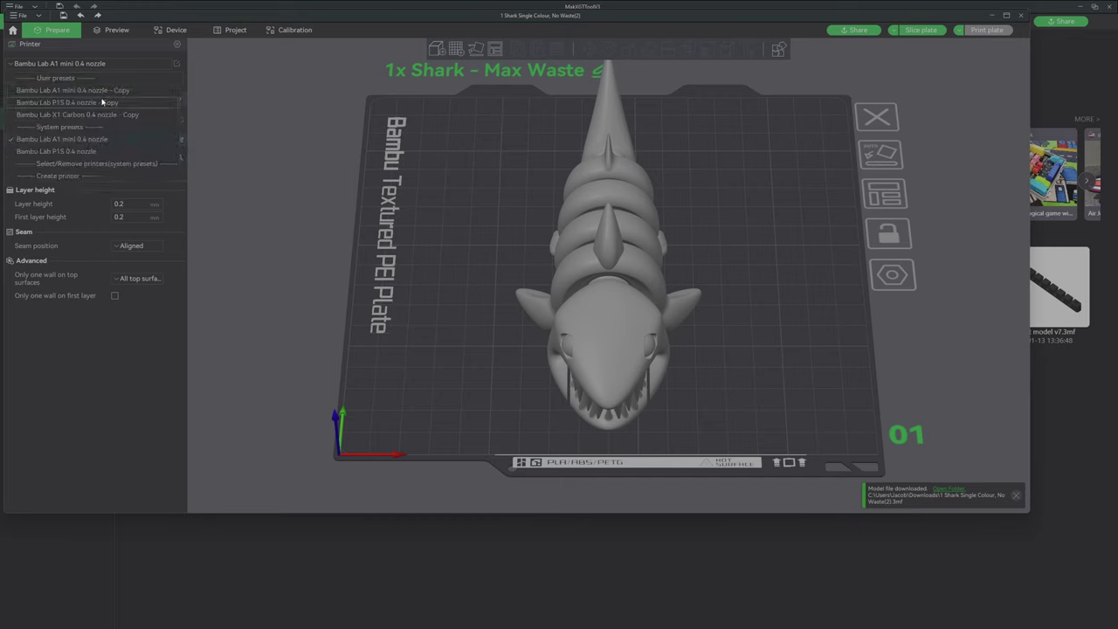
click(102, 103)
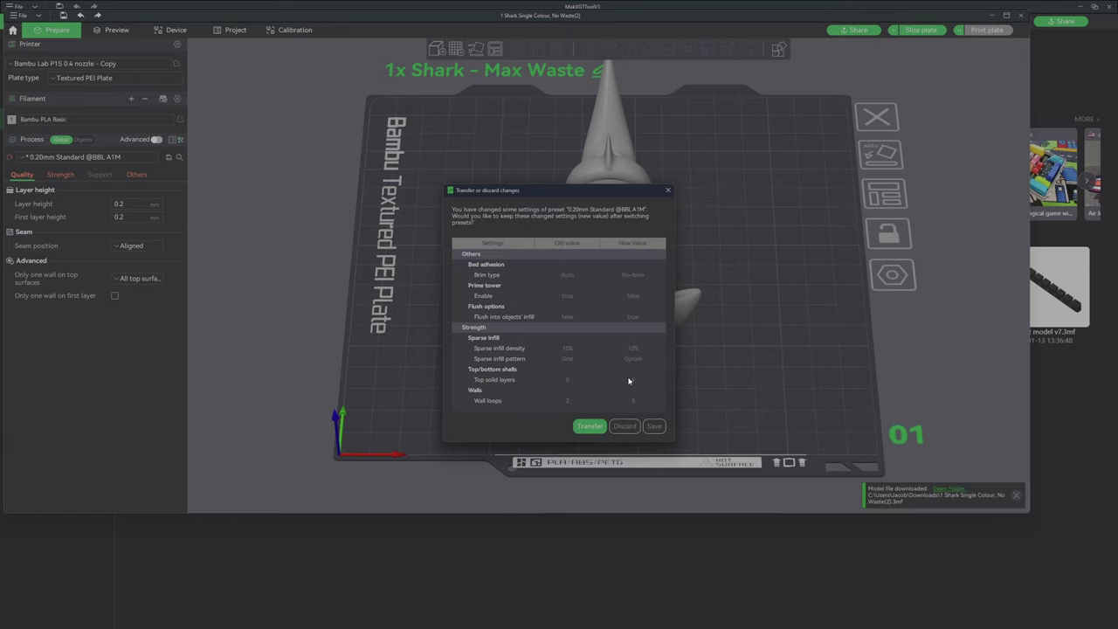
click(588, 426)
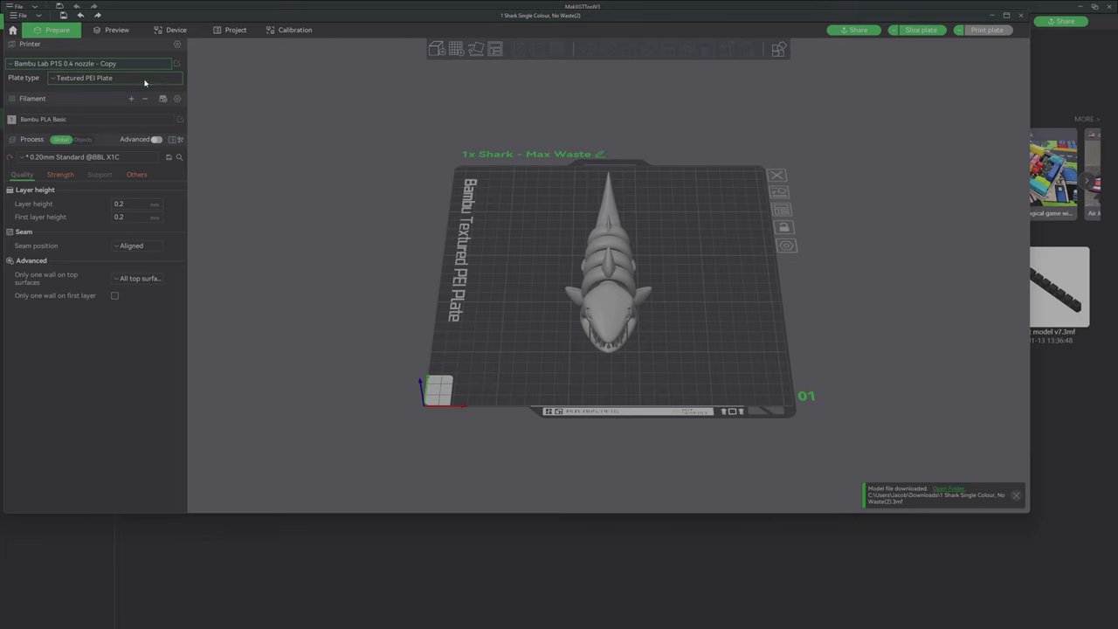
click(120, 79)
click(119, 80)
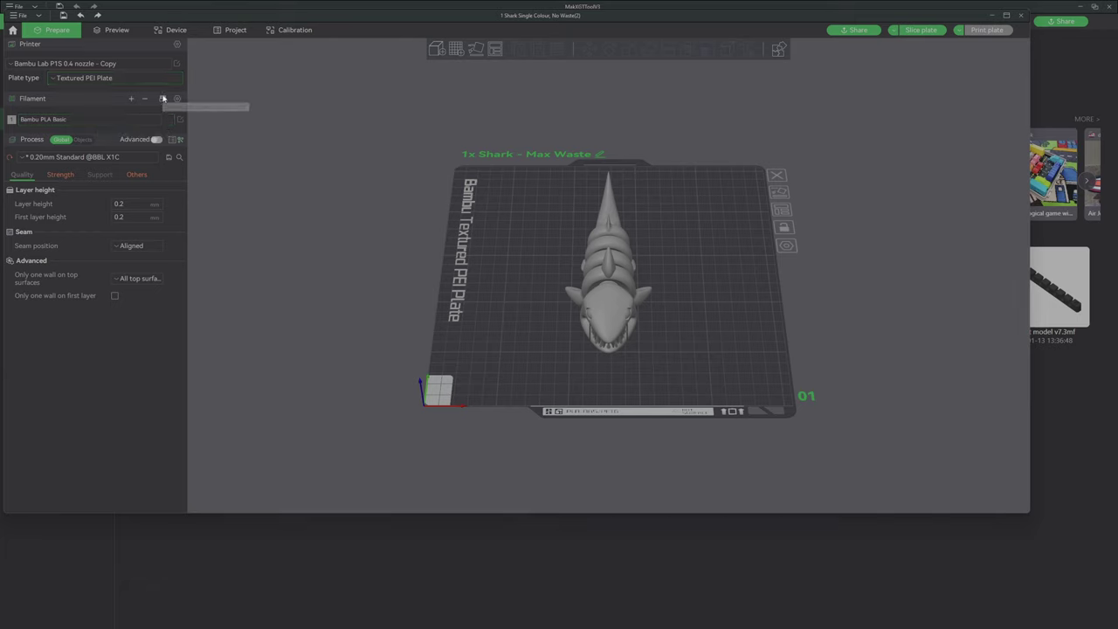
- Sync filaments with the AMS and set filament 3 to Clas PLA Vit PLA Basic
click(162, 99)
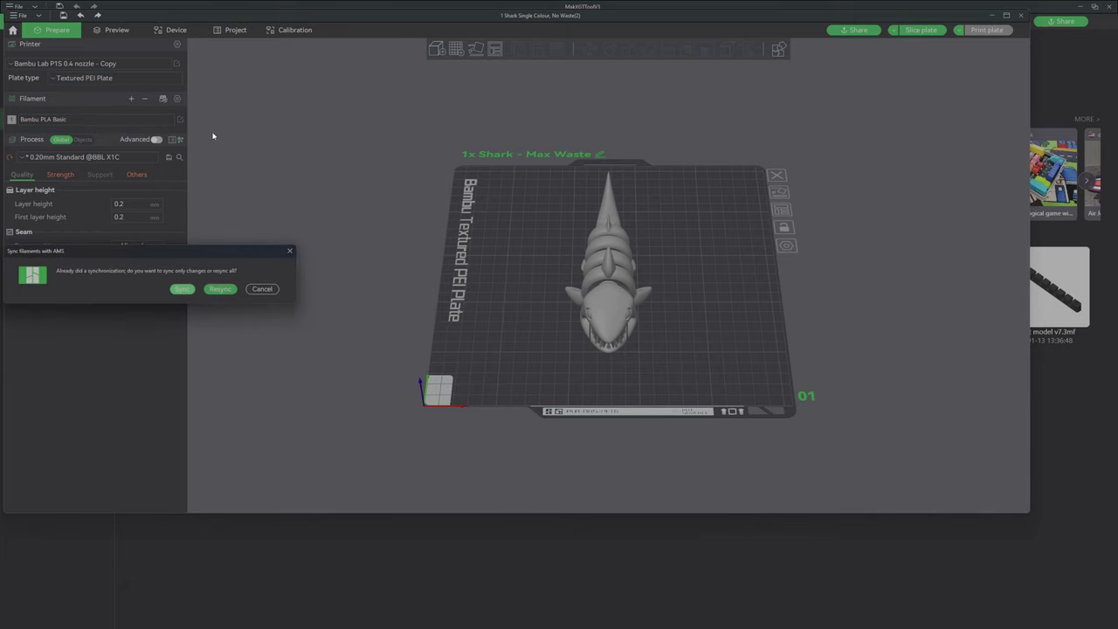
click(182, 290)
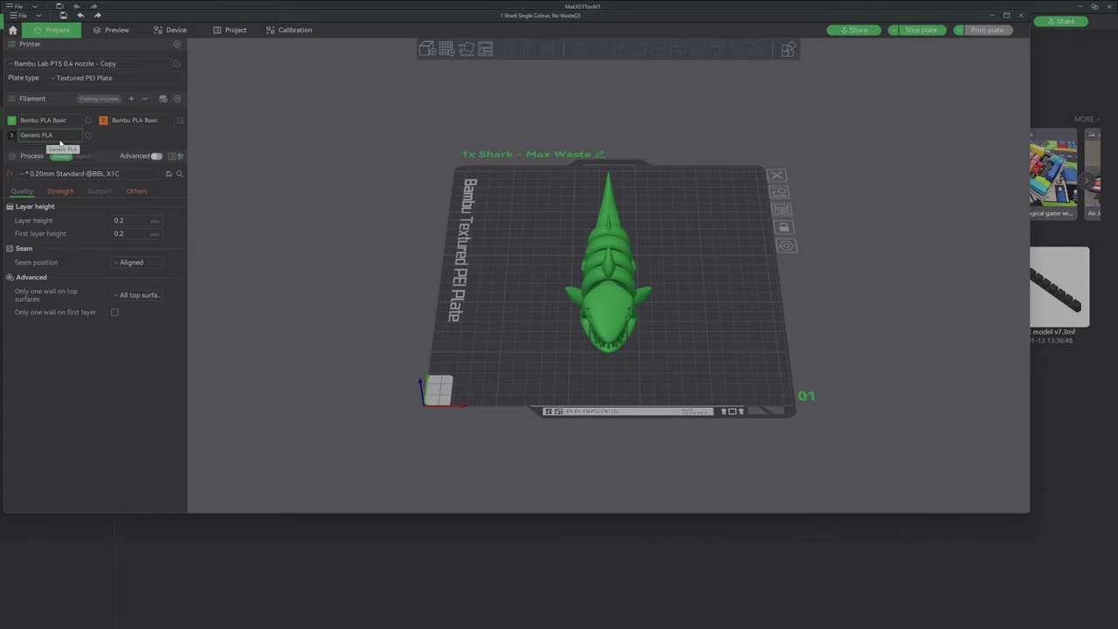
click(63, 138)
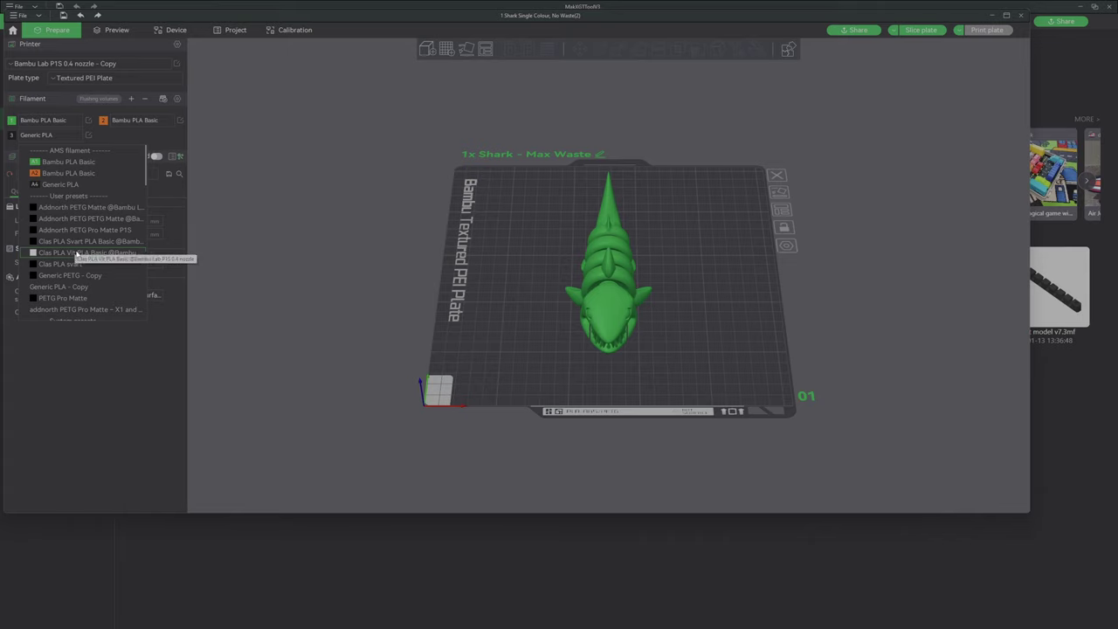
click(74, 253)
- Add a fourth filament set to black Clas PLA Svart
click(131, 99)
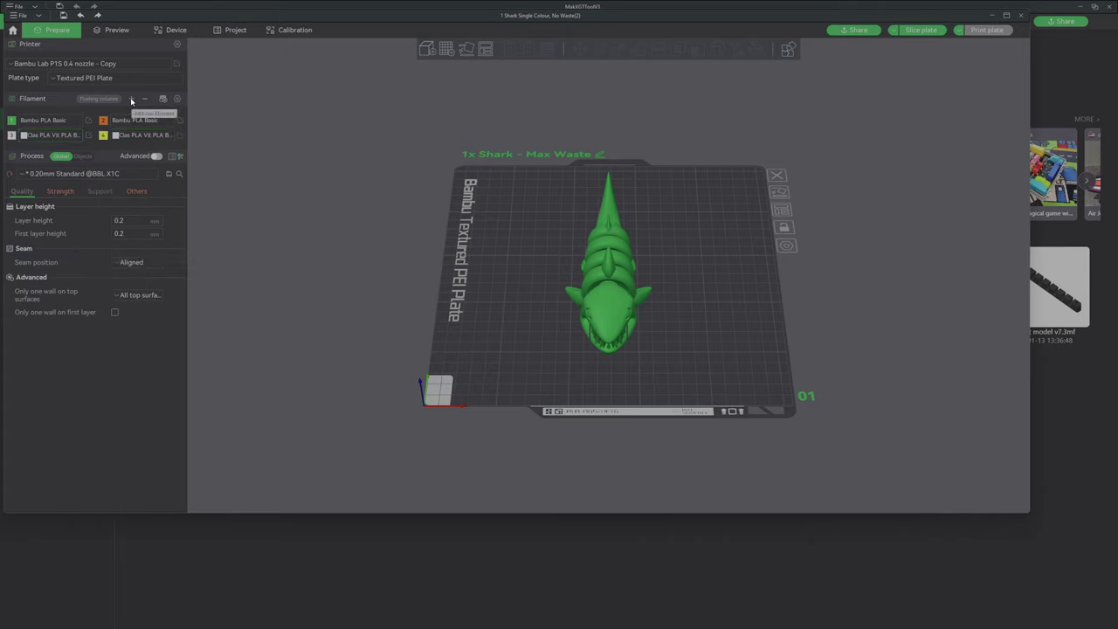
click(144, 136)
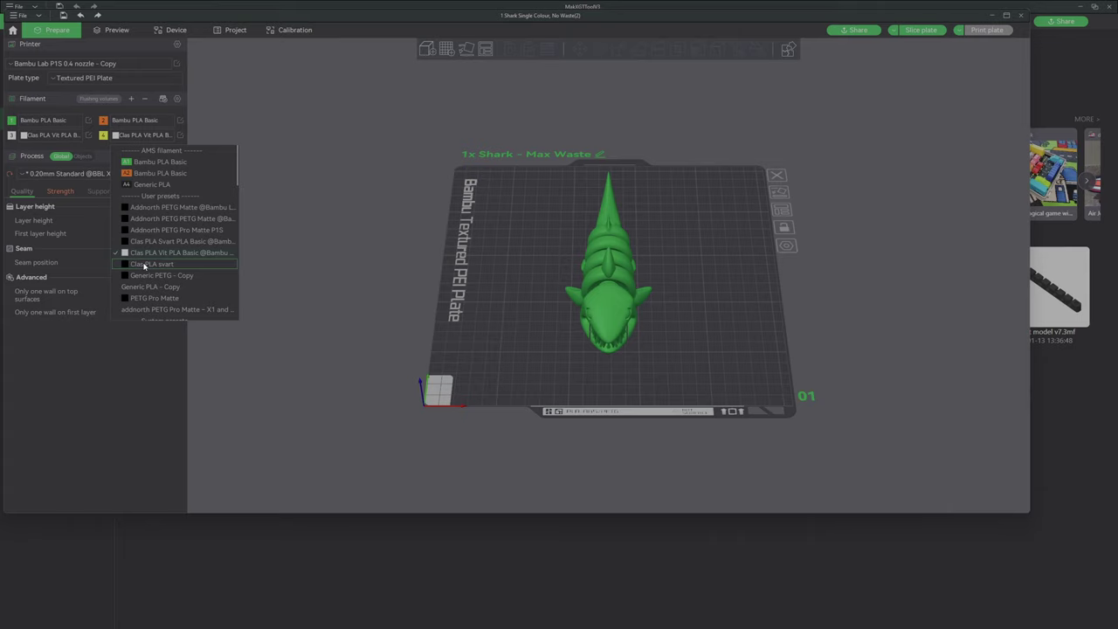
click(144, 241)
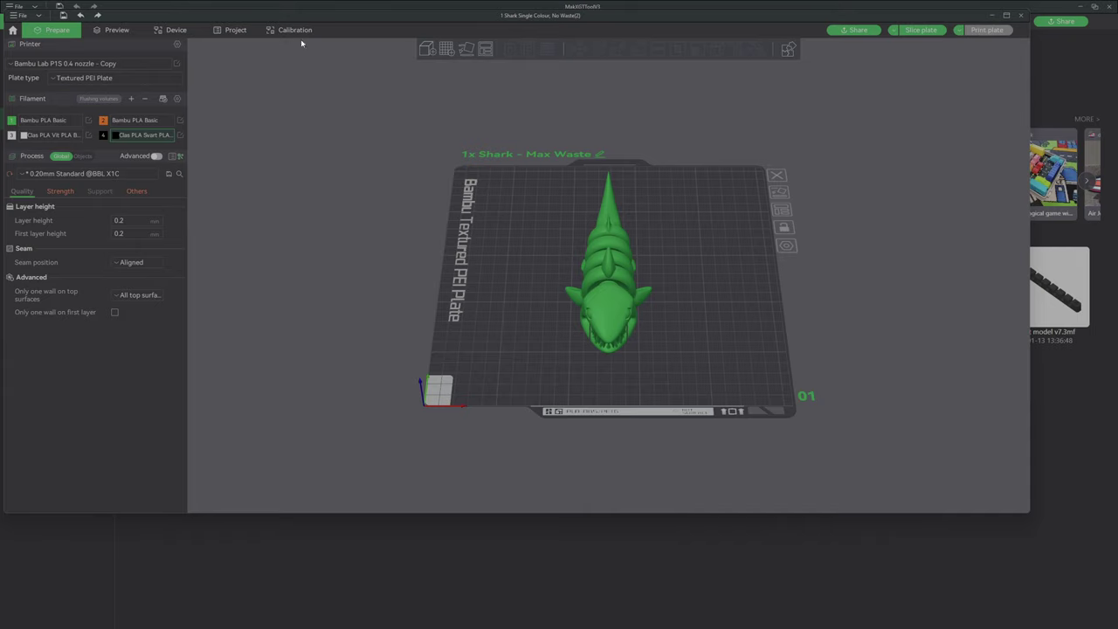
- In the Device tab, set AMS slot 3's filament to Clas PLA Vit PLA Basic
click(116, 29)
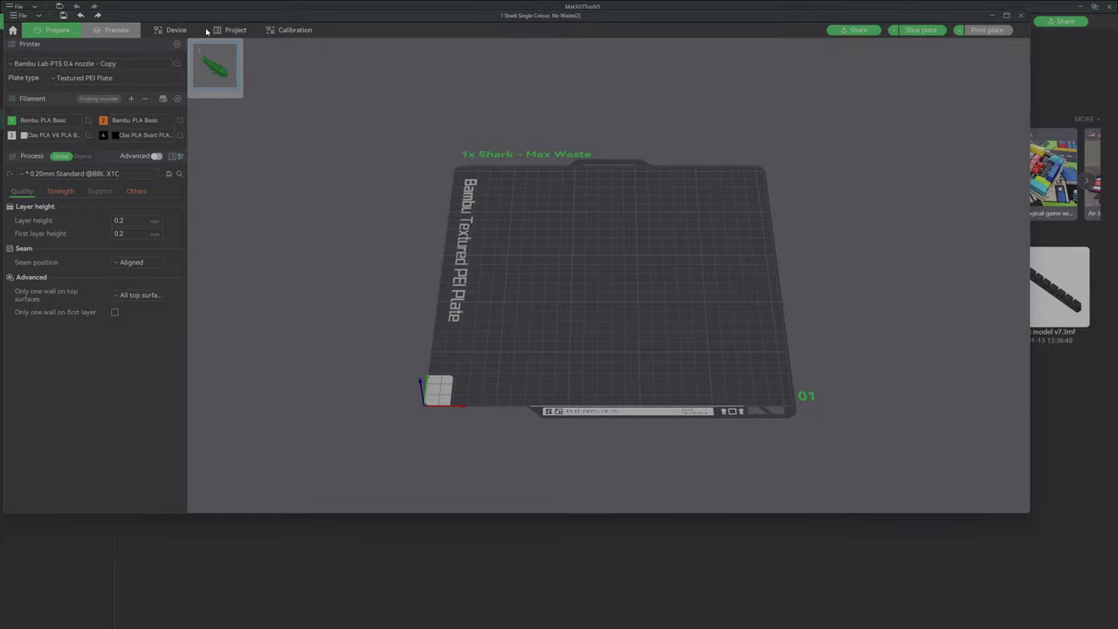
click(170, 29)
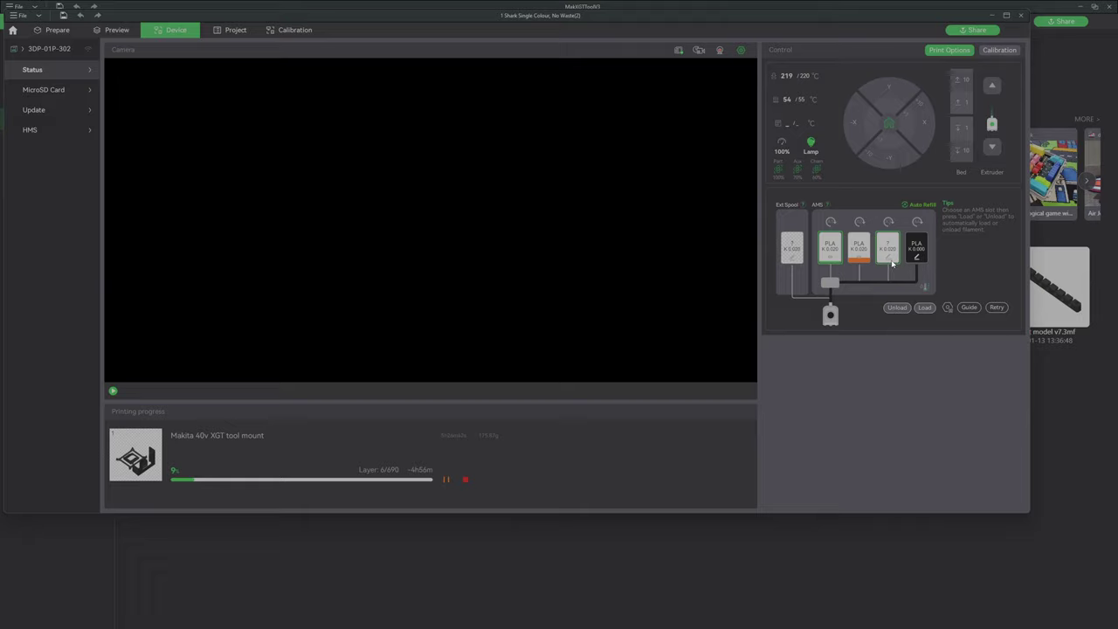
click(890, 261)
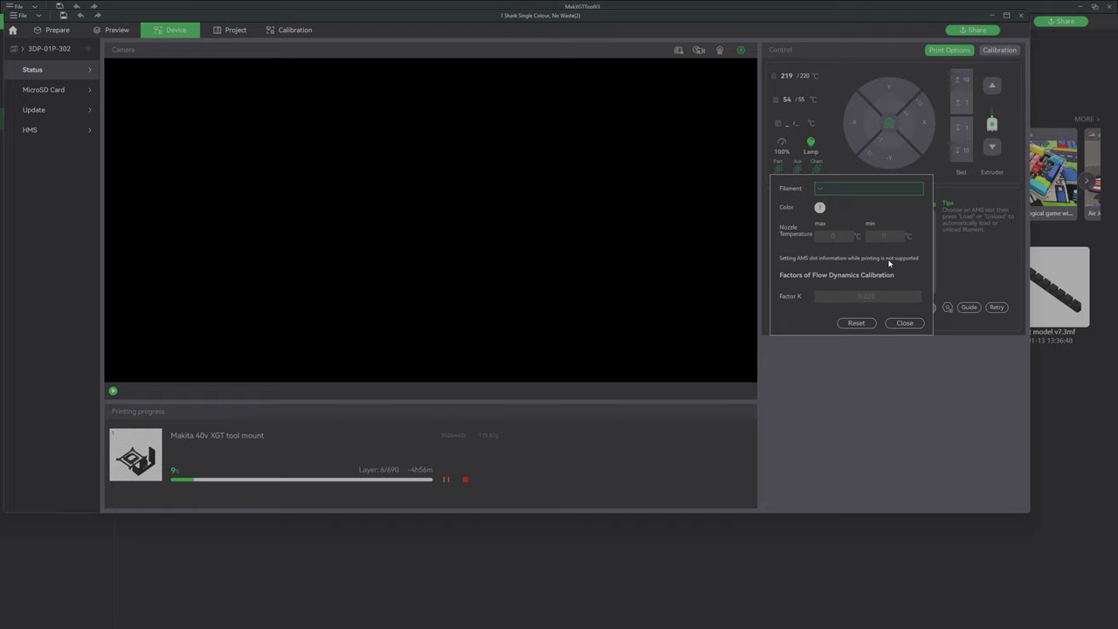
click(820, 189)
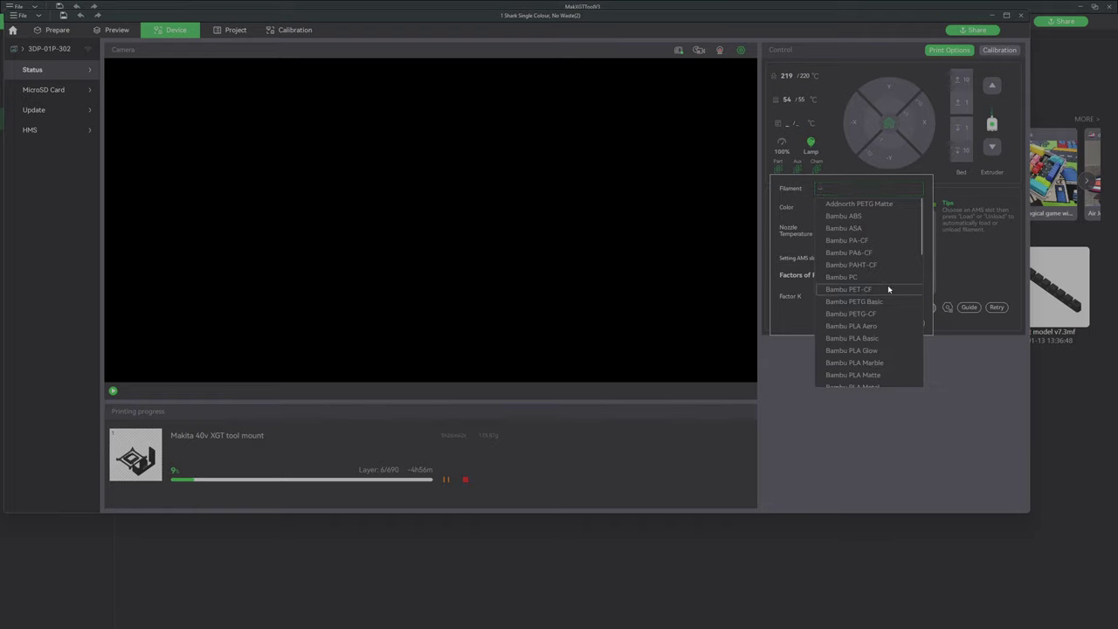
scroll(888, 297, down, 5)
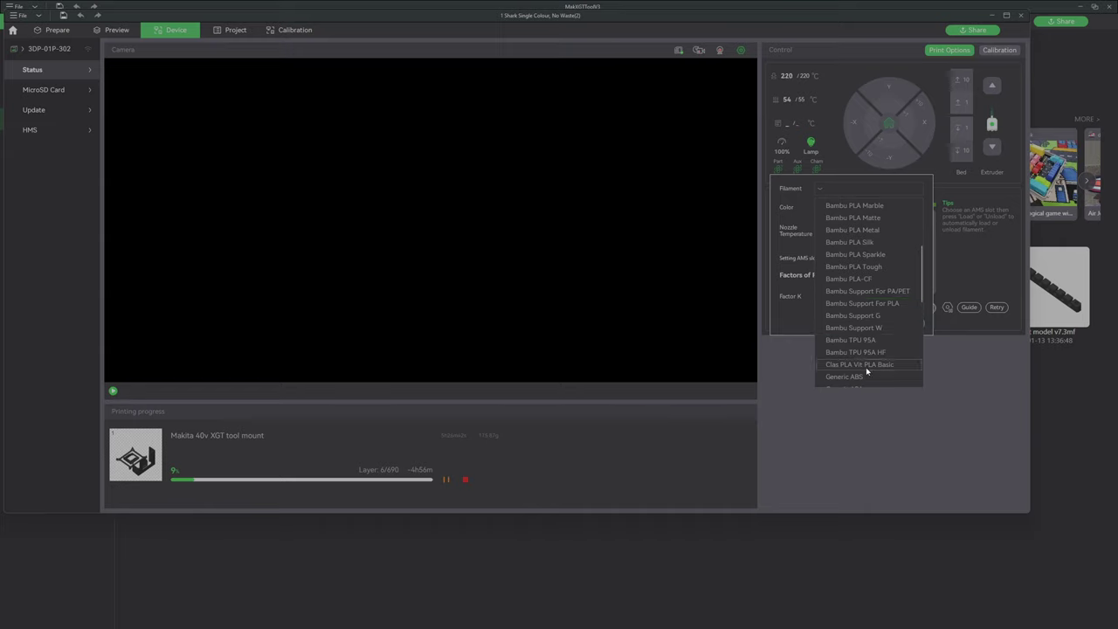
click(858, 366)
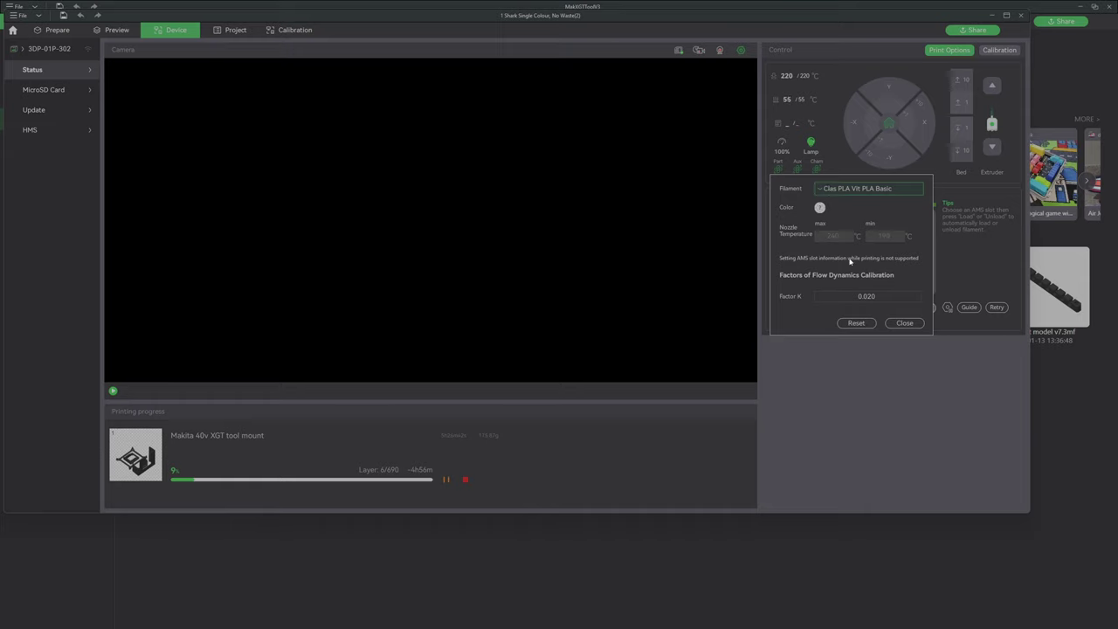
click(903, 321)
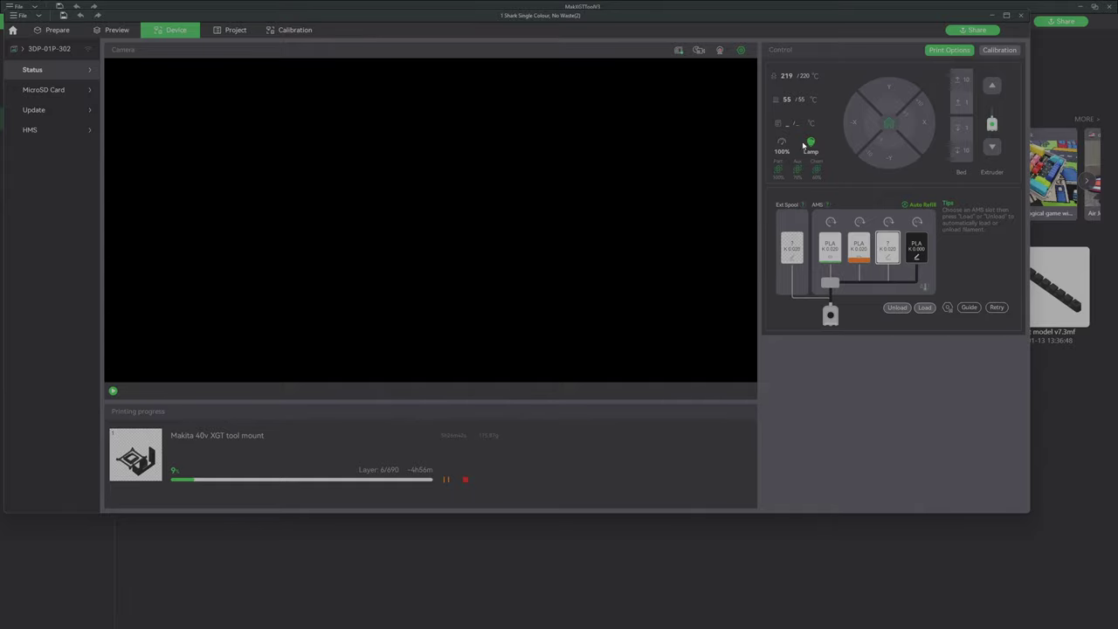
click(51, 30)
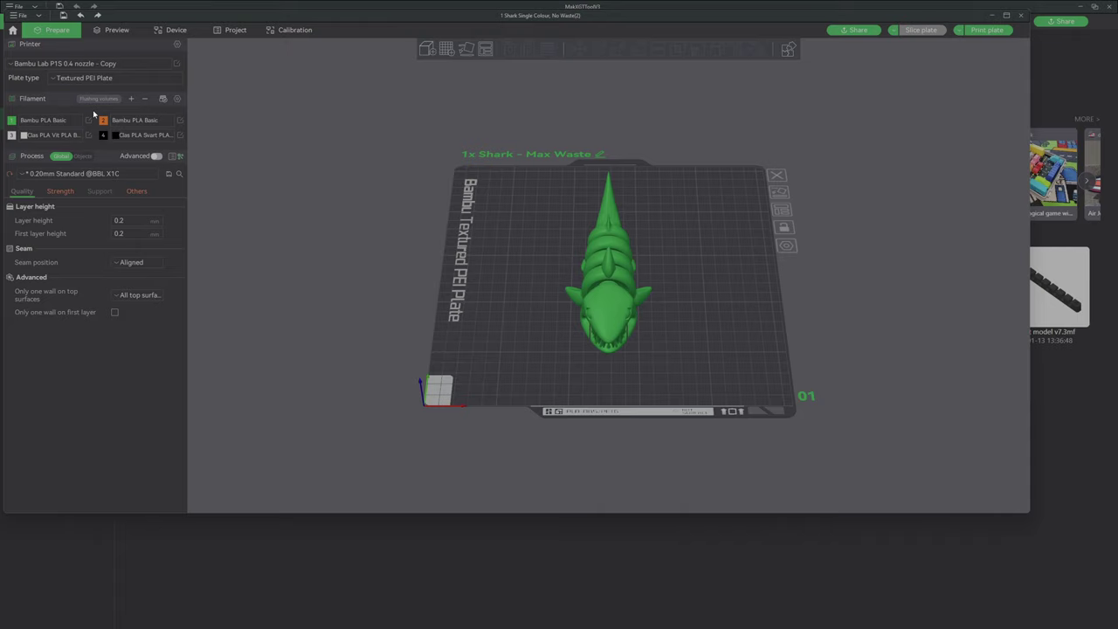
click(177, 99)
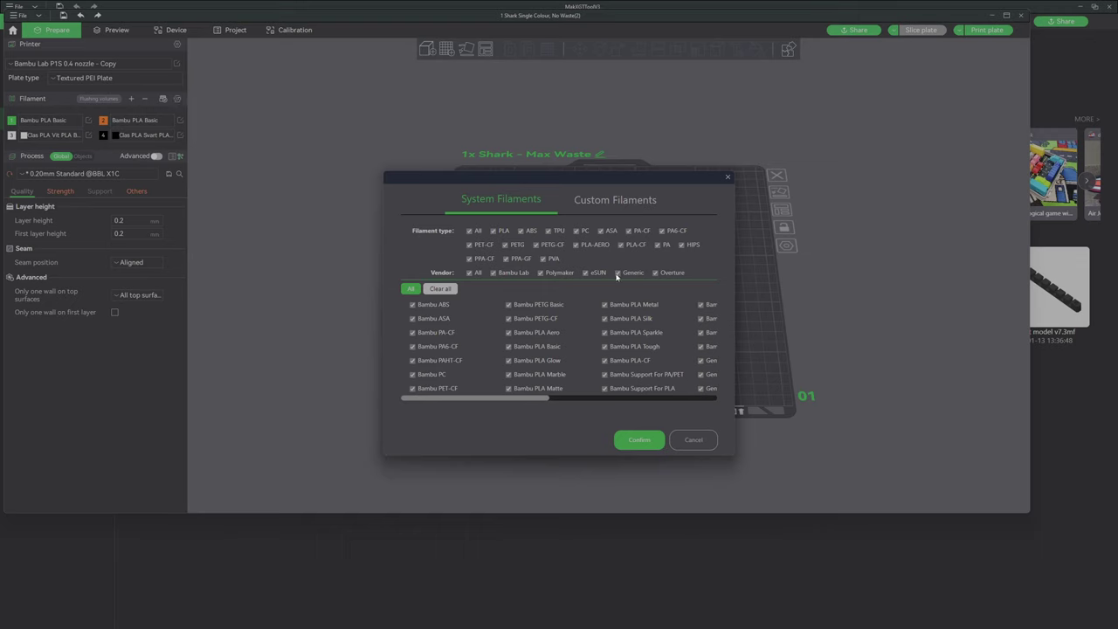
drag(550, 402, 493, 404)
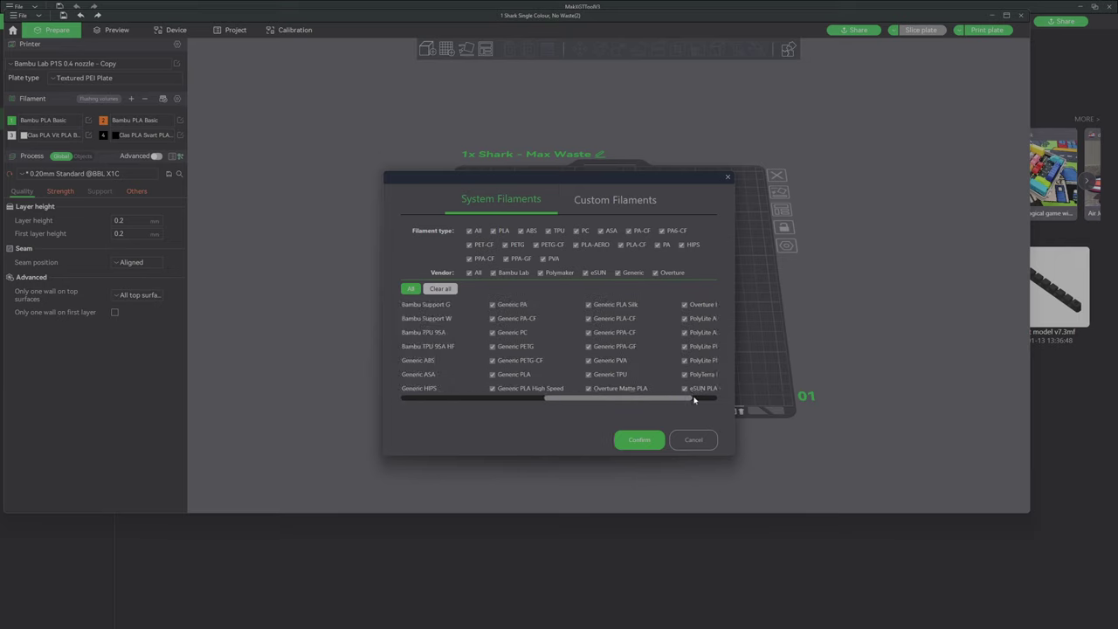
click(576, 203)
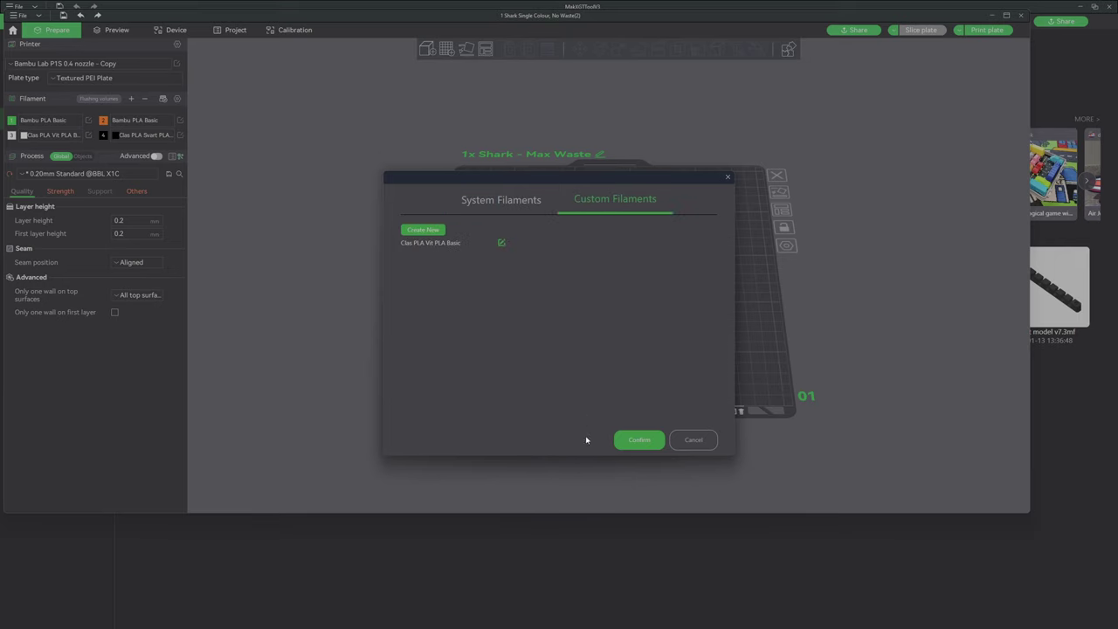
click(633, 444)
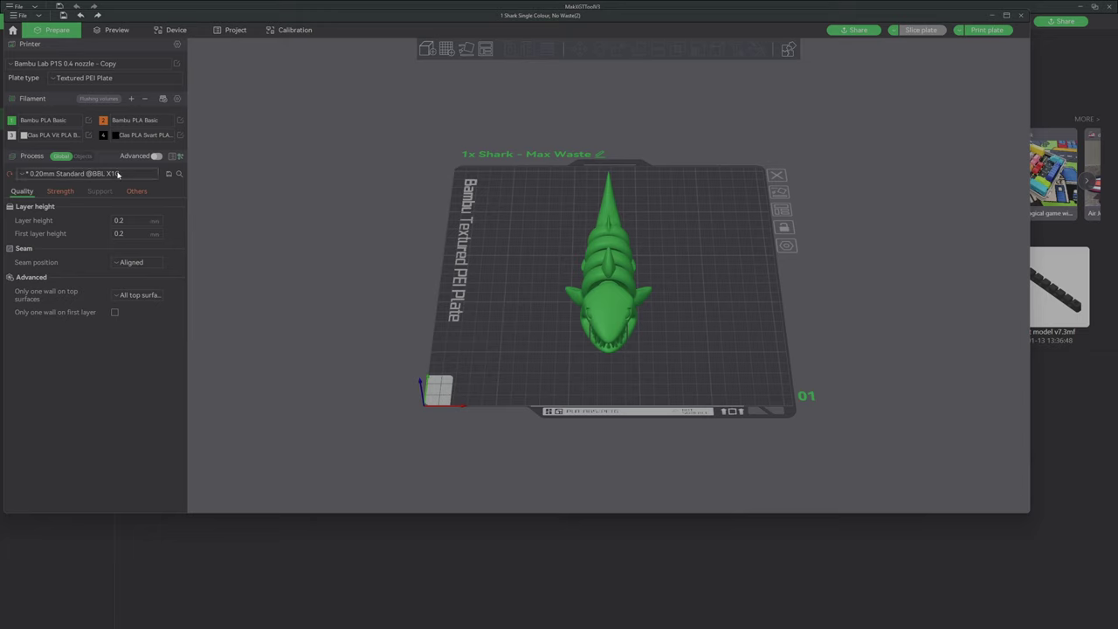
click(101, 174)
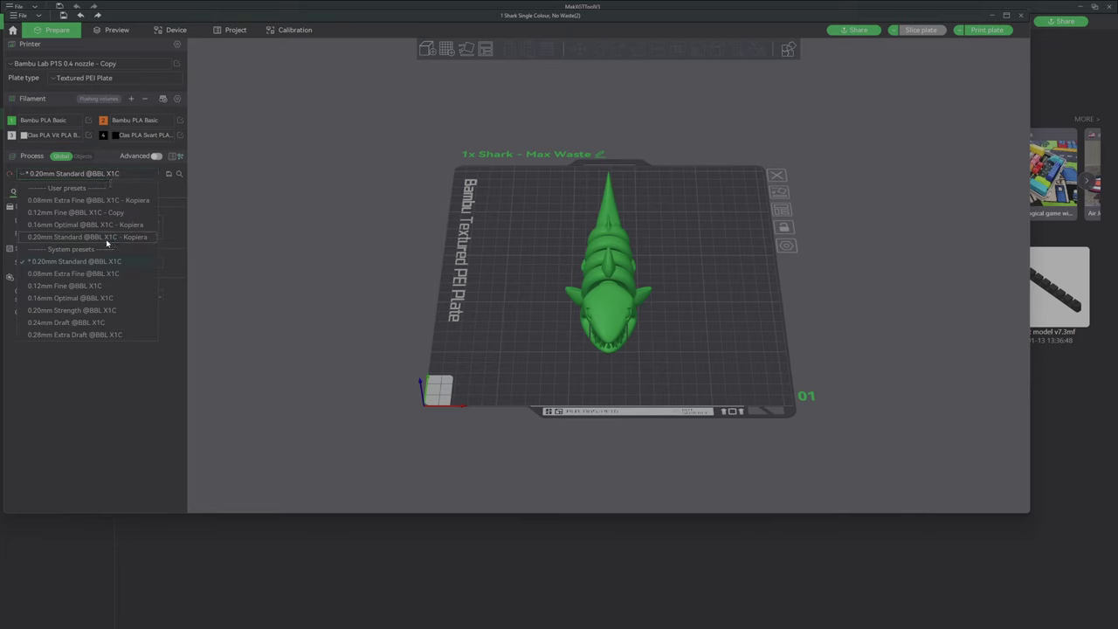
click(81, 159)
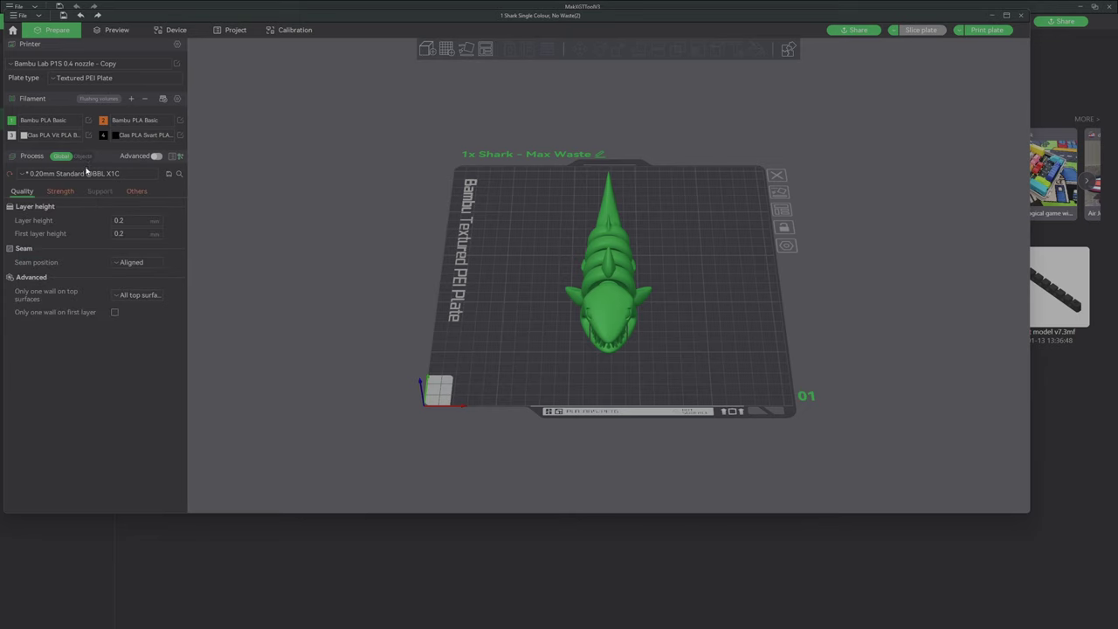
click(87, 173)
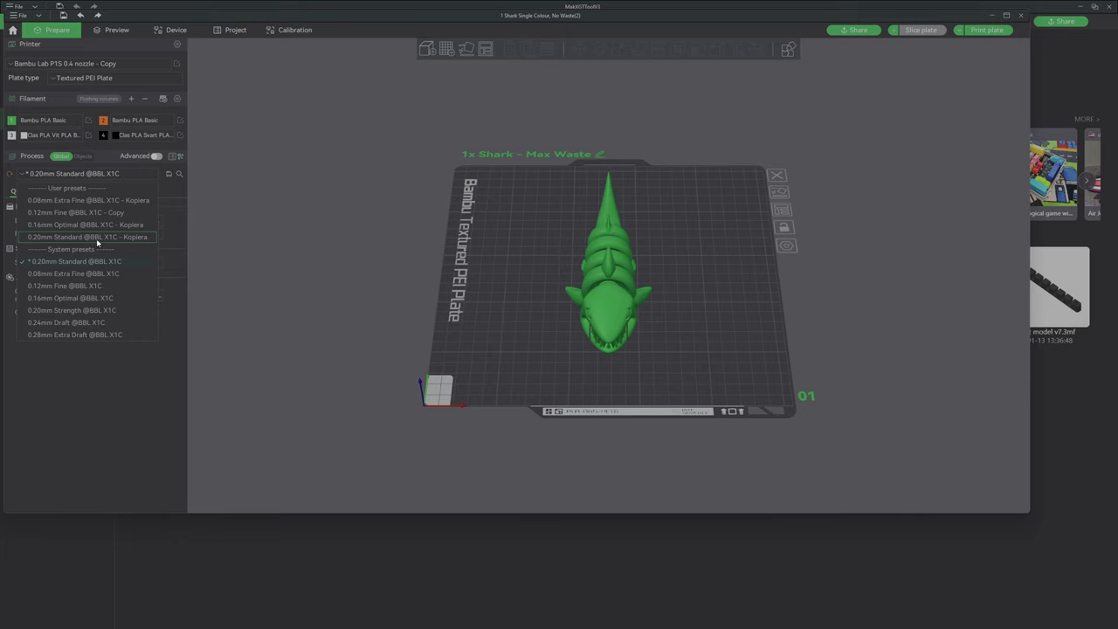
click(122, 174)
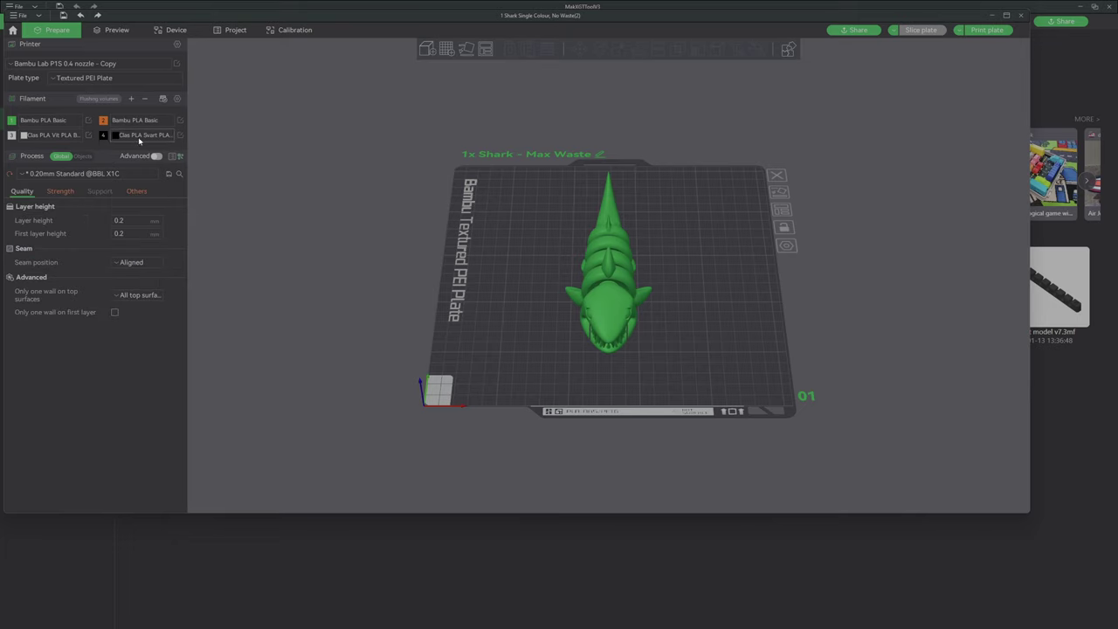
click(139, 137)
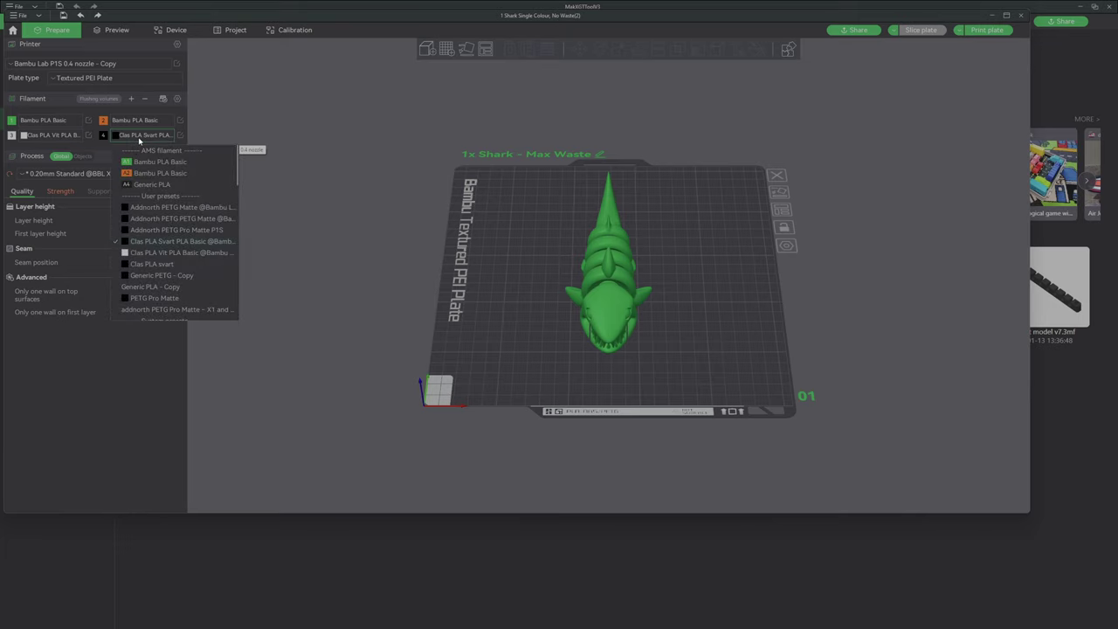
click(139, 137)
click(115, 136)
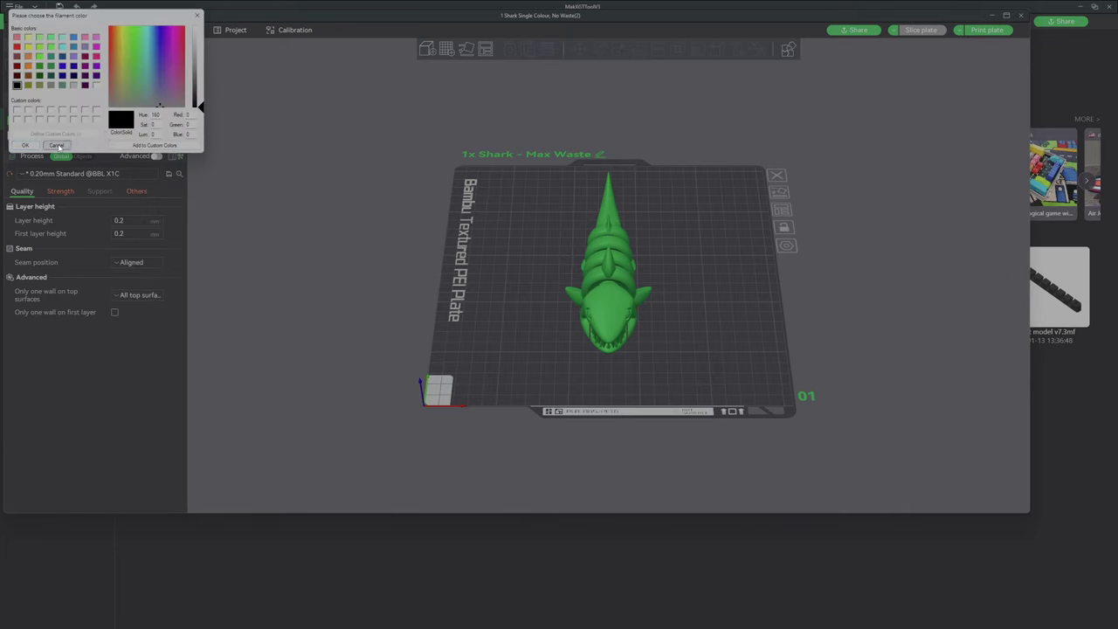
click(57, 146)
click(139, 137)
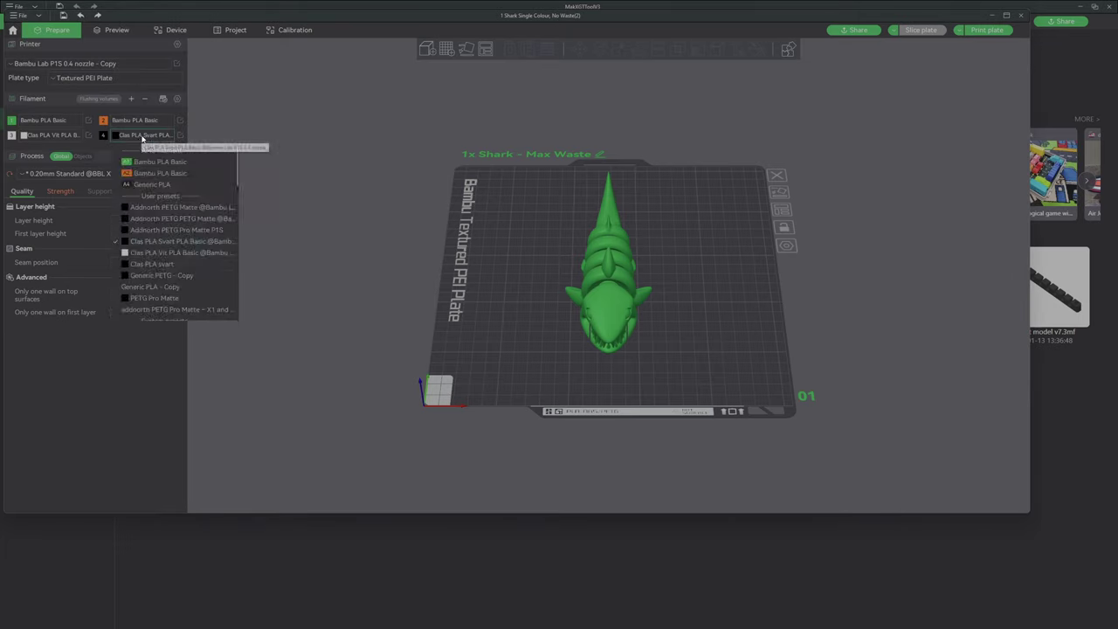
click(160, 242)
click(614, 293)
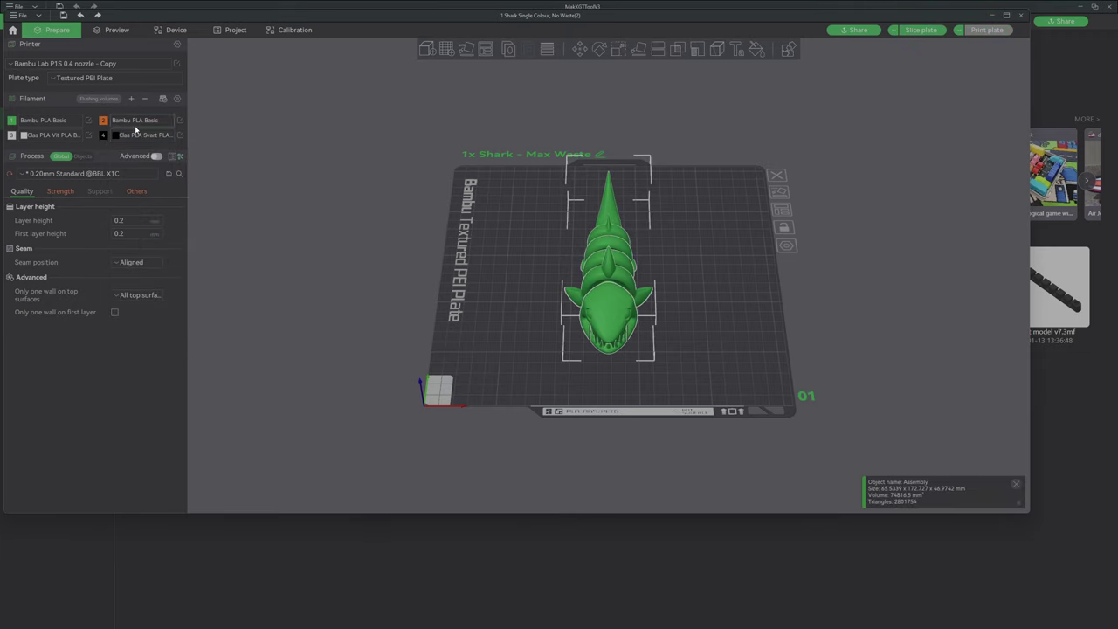
click(137, 135)
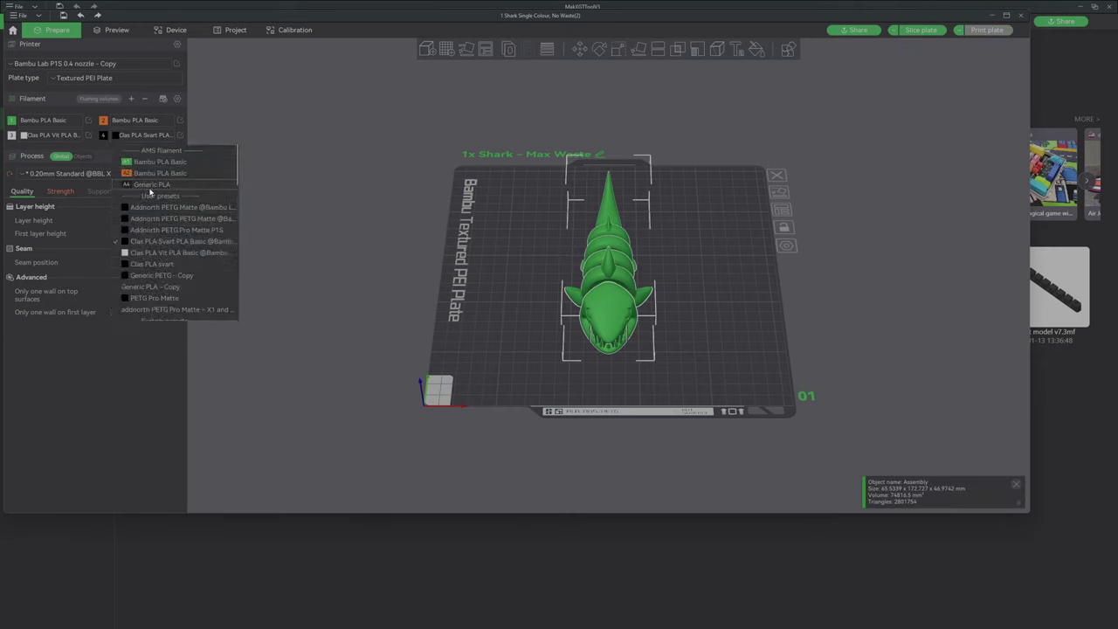
click(170, 241)
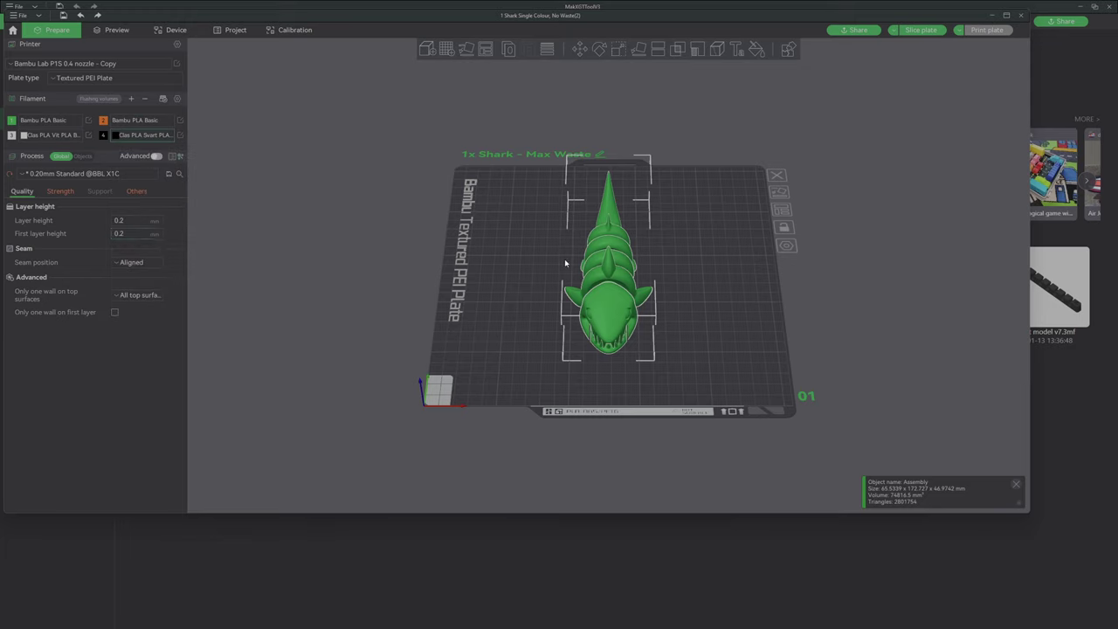
- Slice the plate and orbit around the sliced shark
click(921, 29)
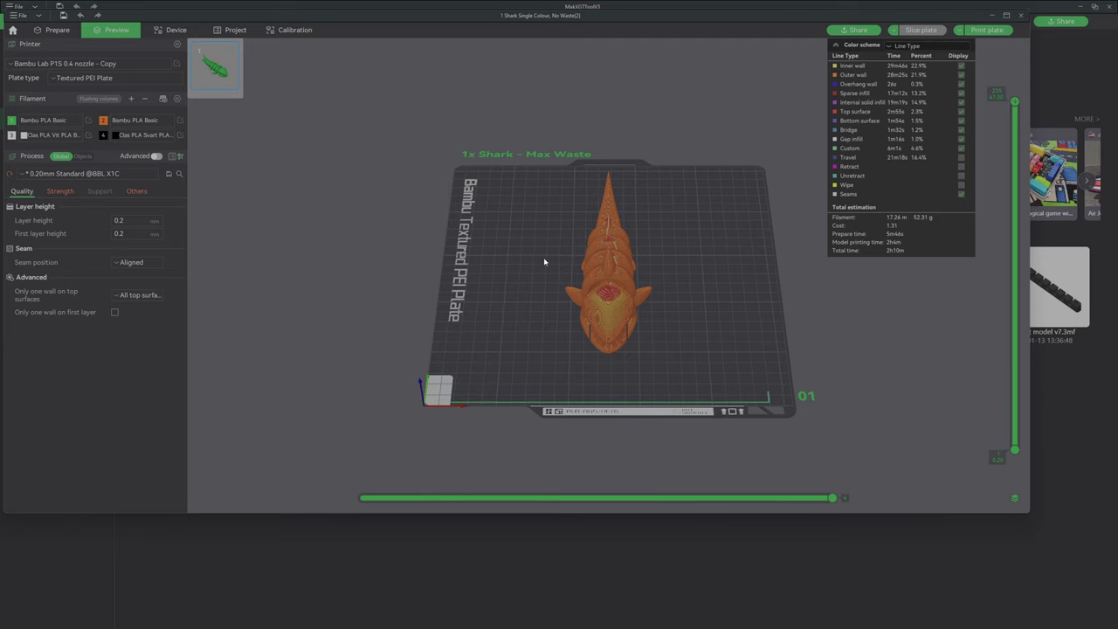
drag(545, 261, 647, 274)
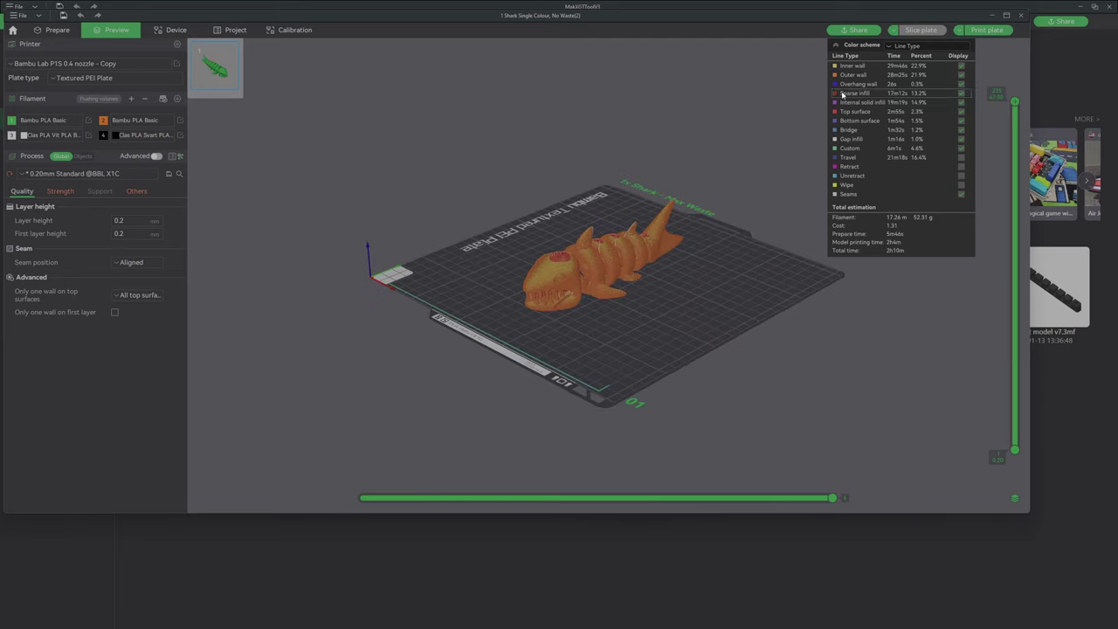
mouse_move(690, 289)
mouse_down()
mouse_move(687, 257)
mouse_move(699, 284)
mouse_up()
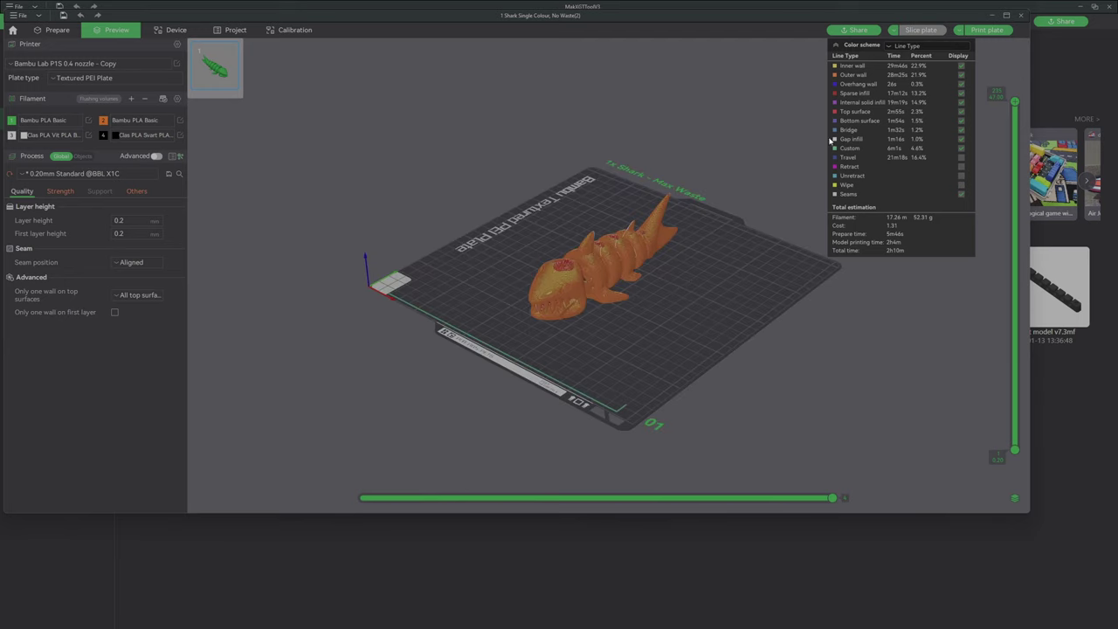
- Change the preview colour scheme from Line Type to Filament and zoom in
click(836, 48)
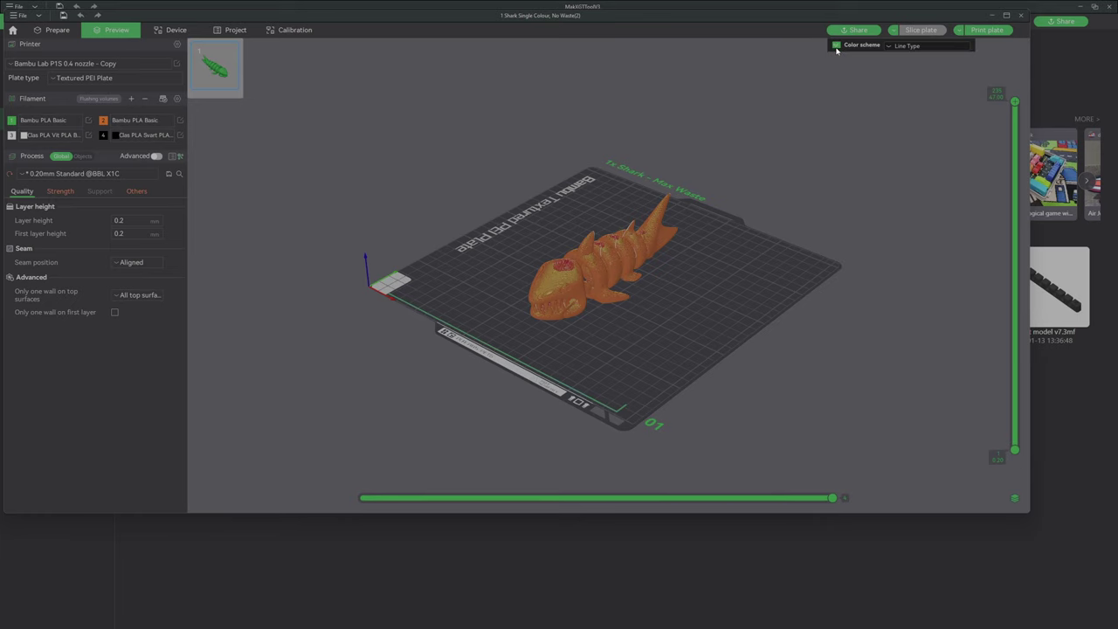
click(900, 46)
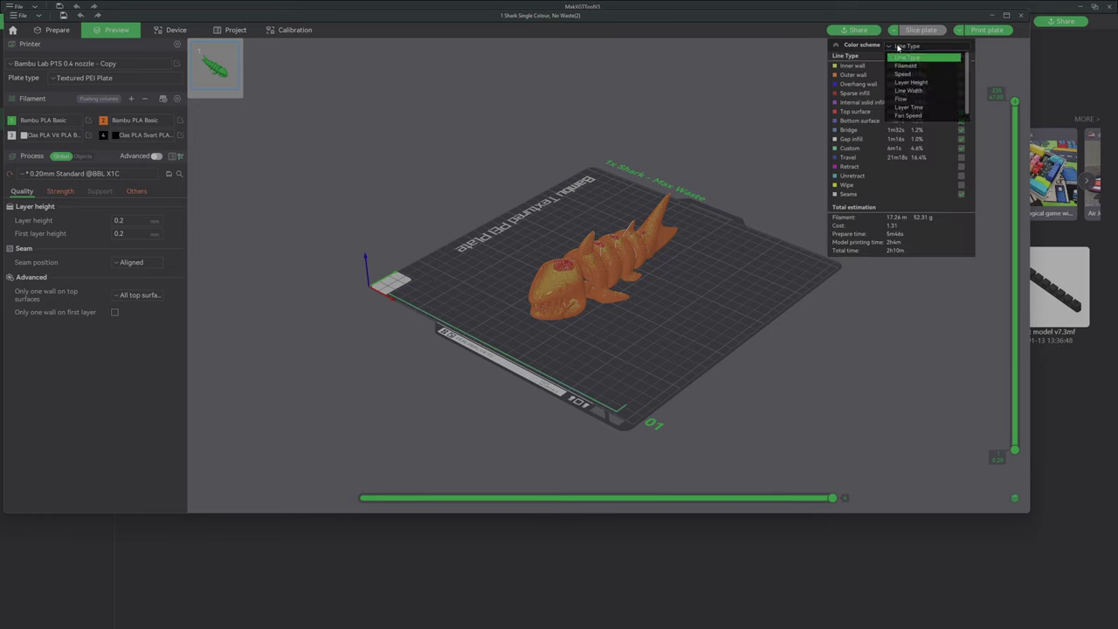
click(904, 66)
mouse_move(619, 282)
mouse_down()
mouse_move(596, 312)
mouse_move(623, 343)
mouse_move(188, 183)
mouse_up()
scroll(603, 319, up, 5)
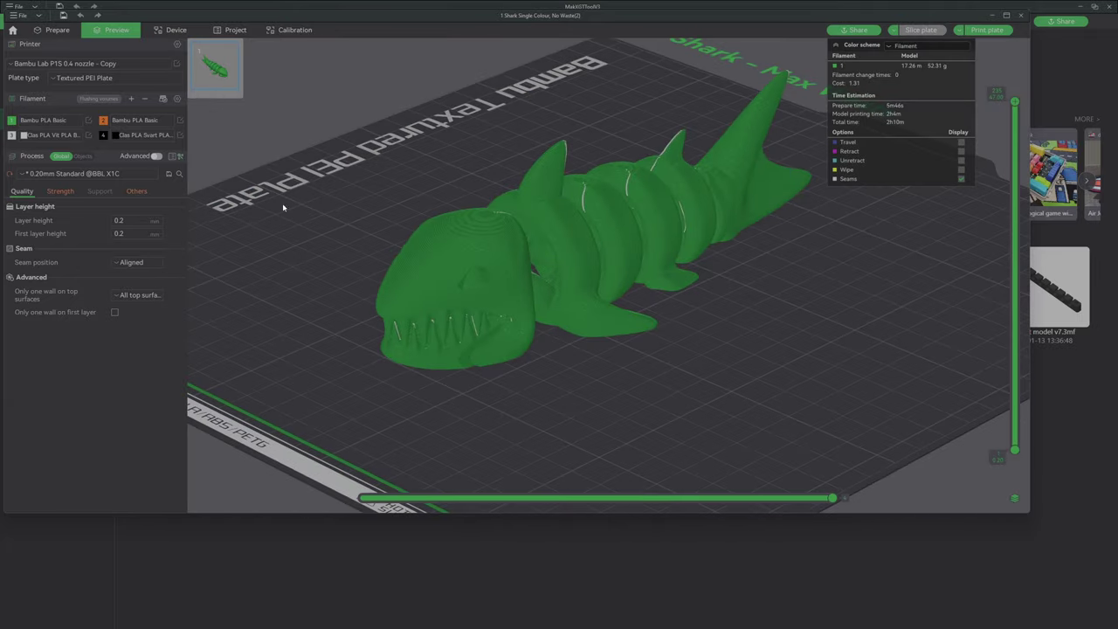
- Show the objects list and assign the first Articulated Shark part black filament 4
click(147, 135)
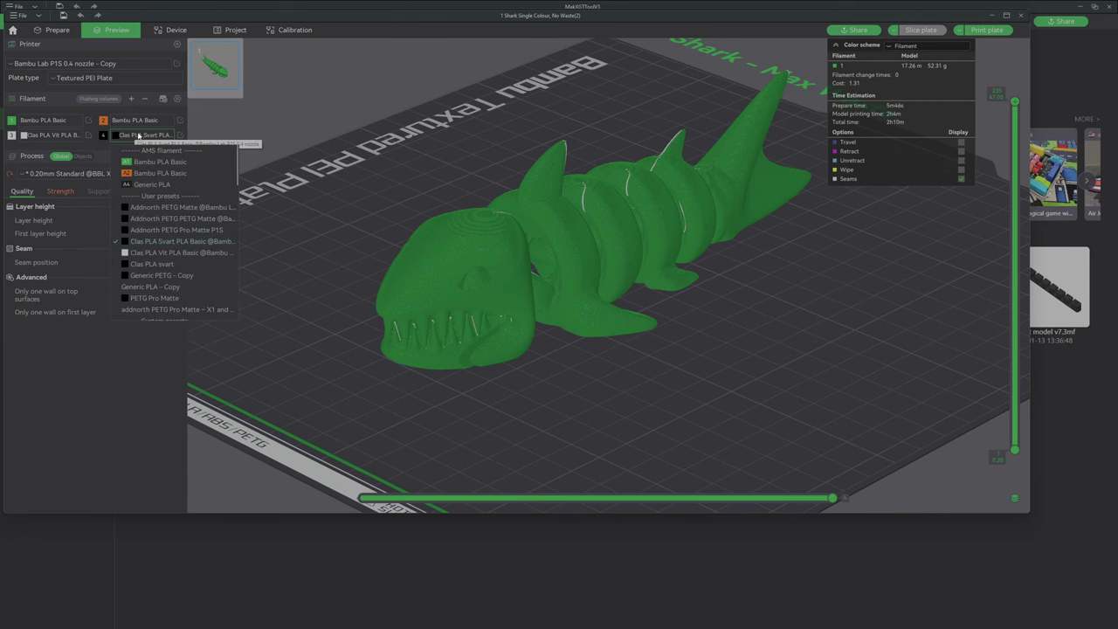
drag(201, 196, 219, 201)
click(84, 156)
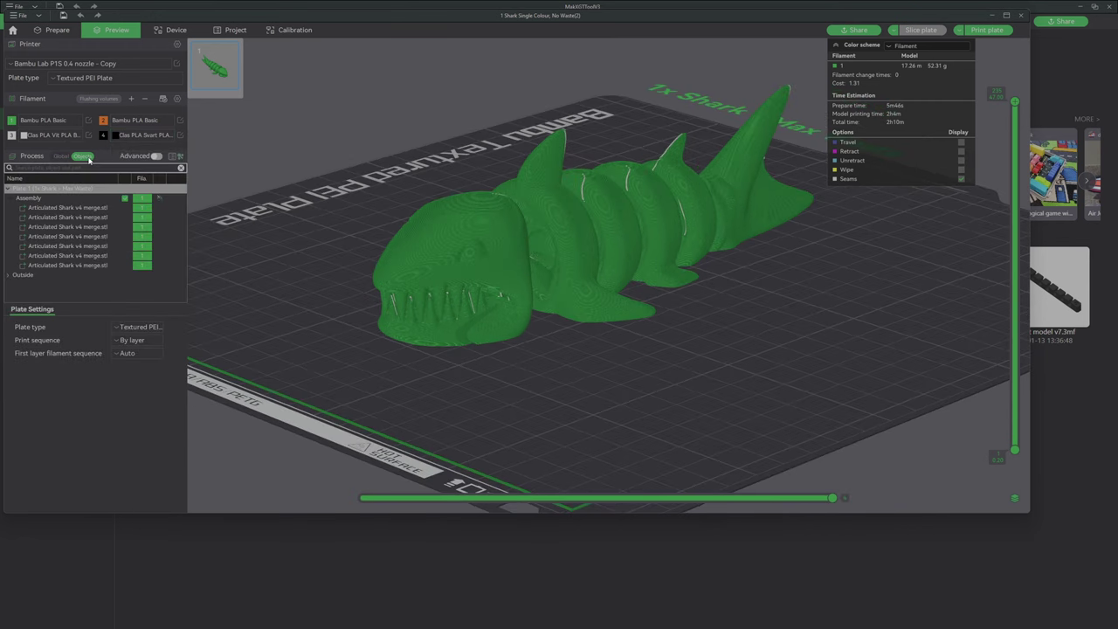
click(143, 212)
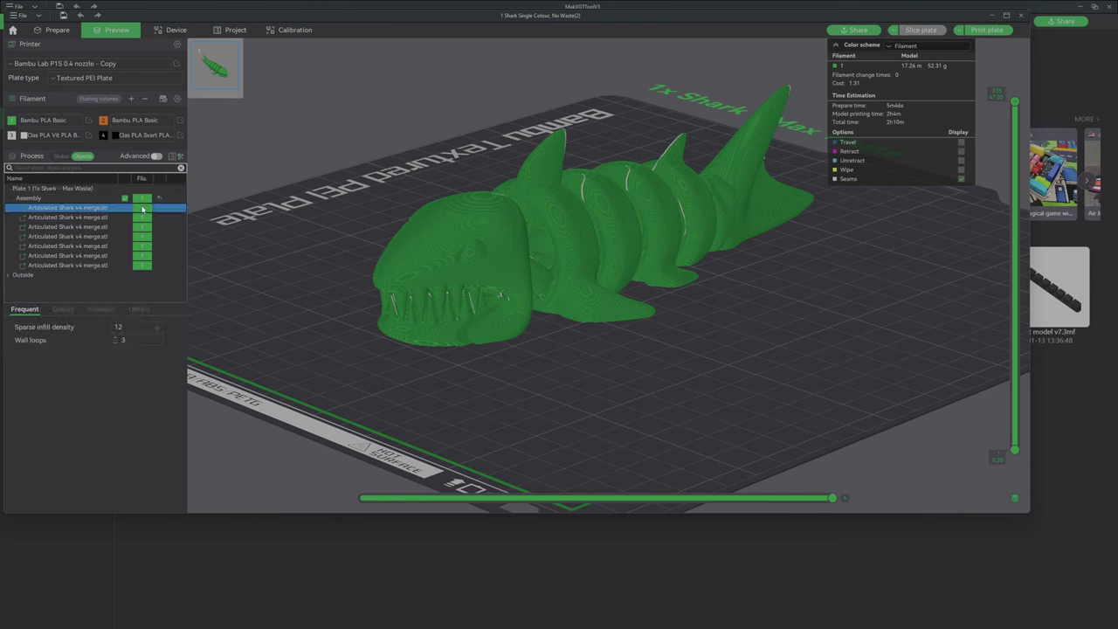
click(144, 217)
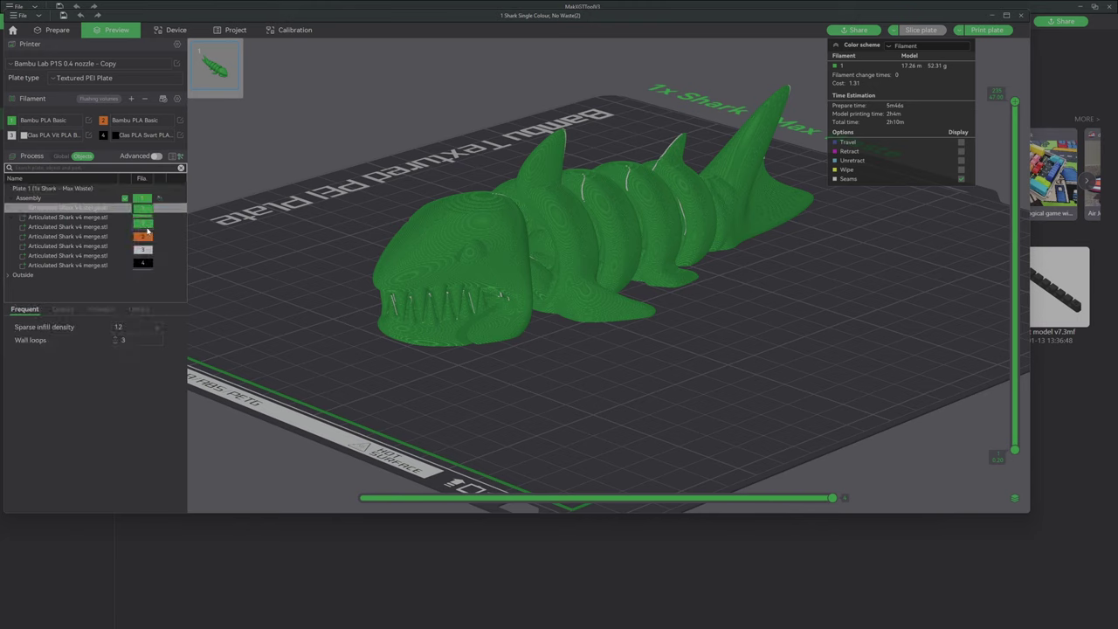
click(147, 218)
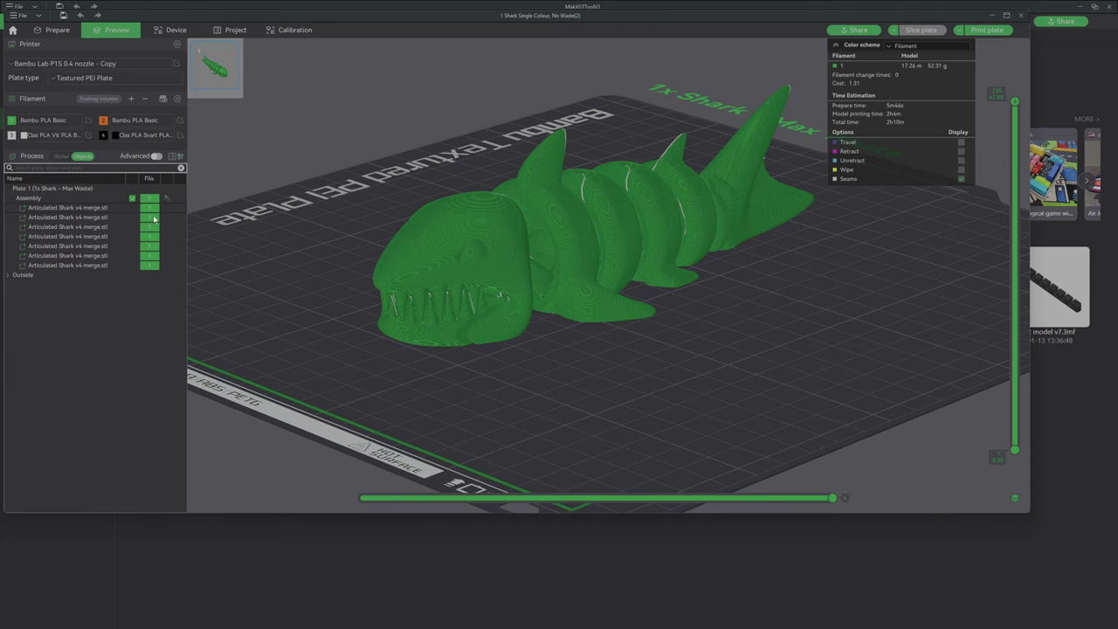
click(155, 210)
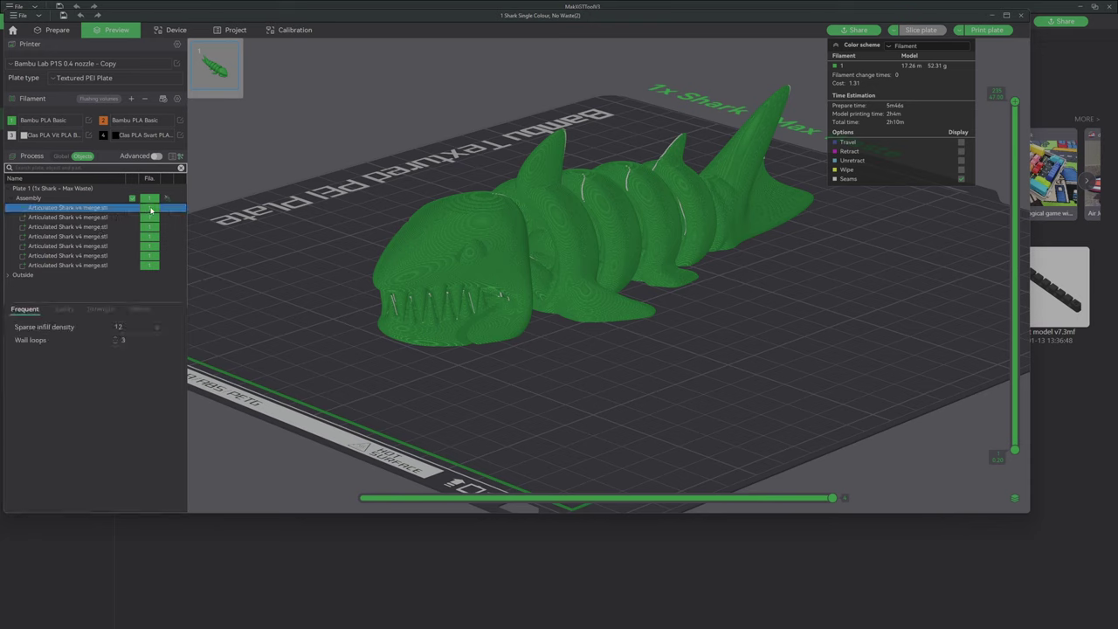
click(151, 211)
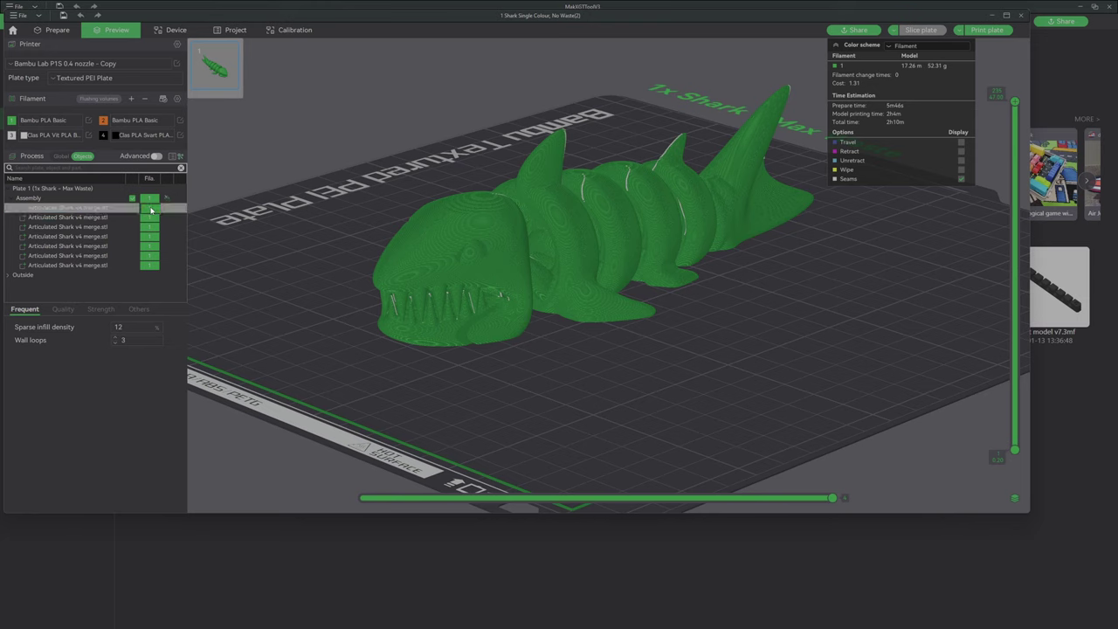
click(151, 211)
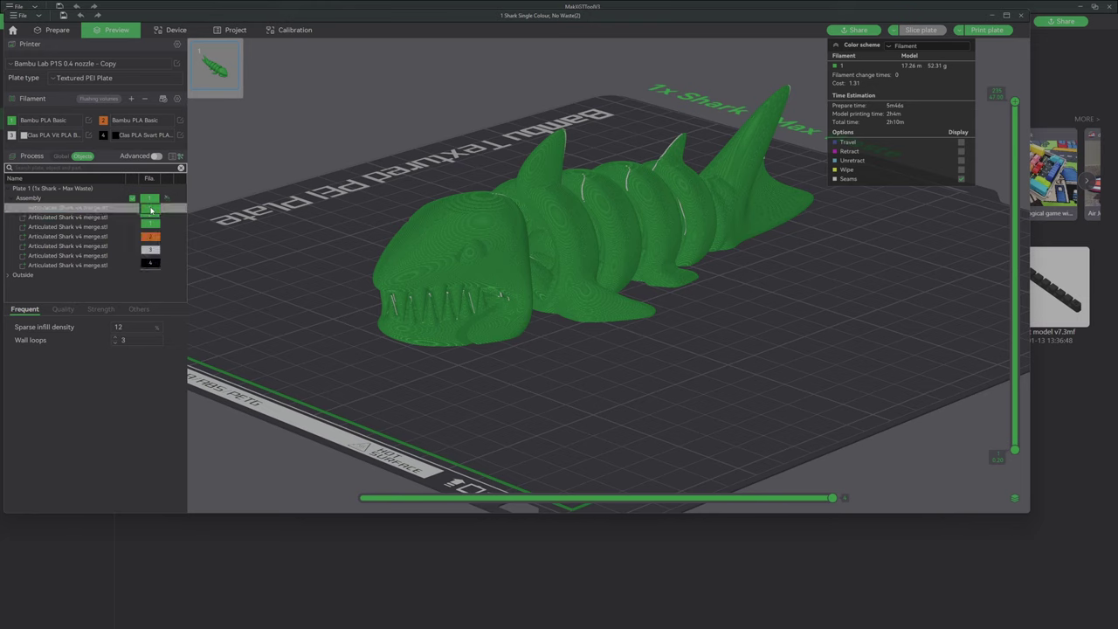
click(150, 266)
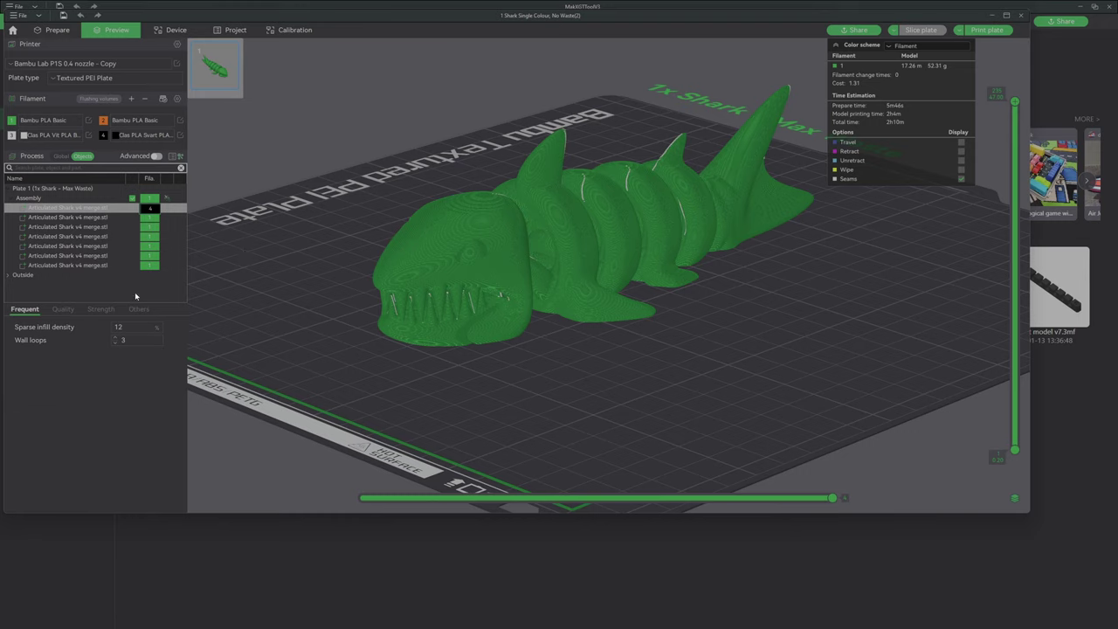
- Assign shark parts two through five black filament 4
click(153, 220)
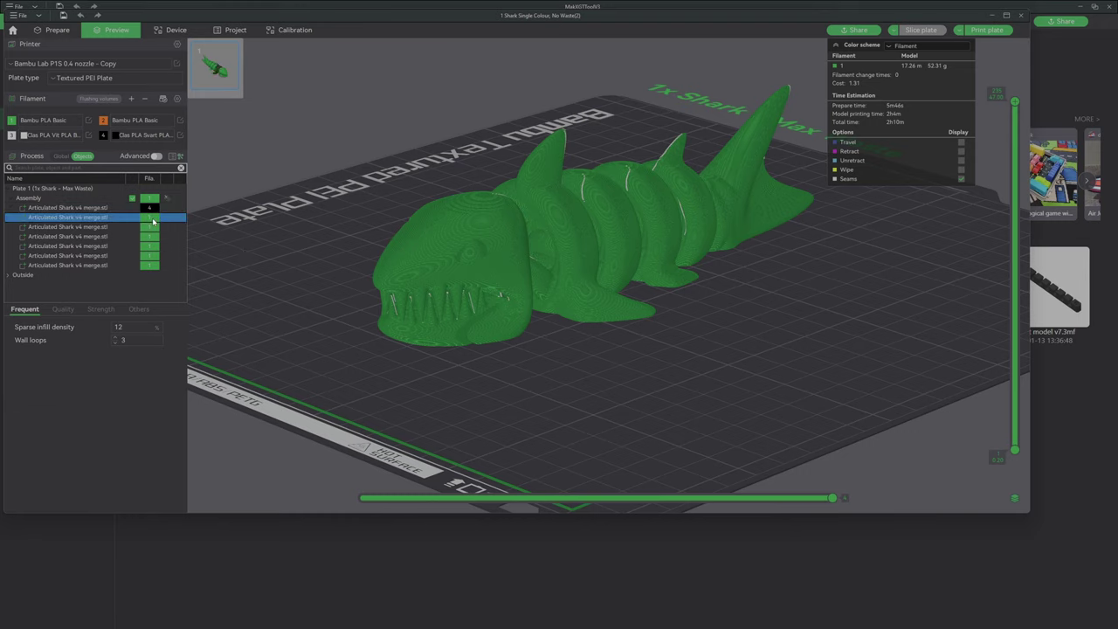
click(151, 220)
click(151, 274)
click(153, 227)
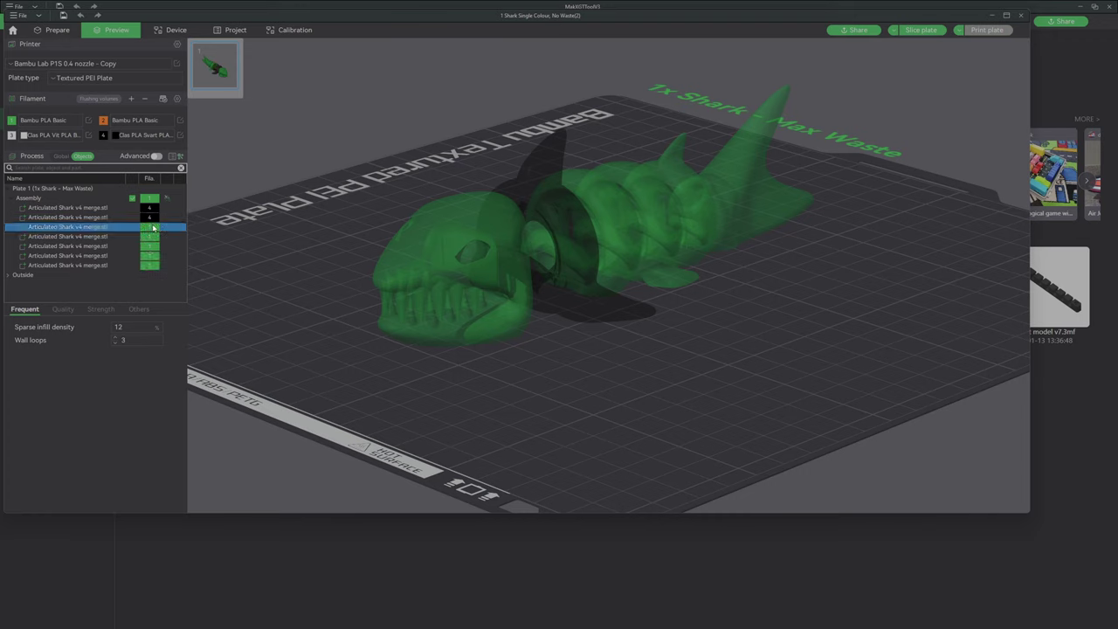
click(153, 227)
click(150, 284)
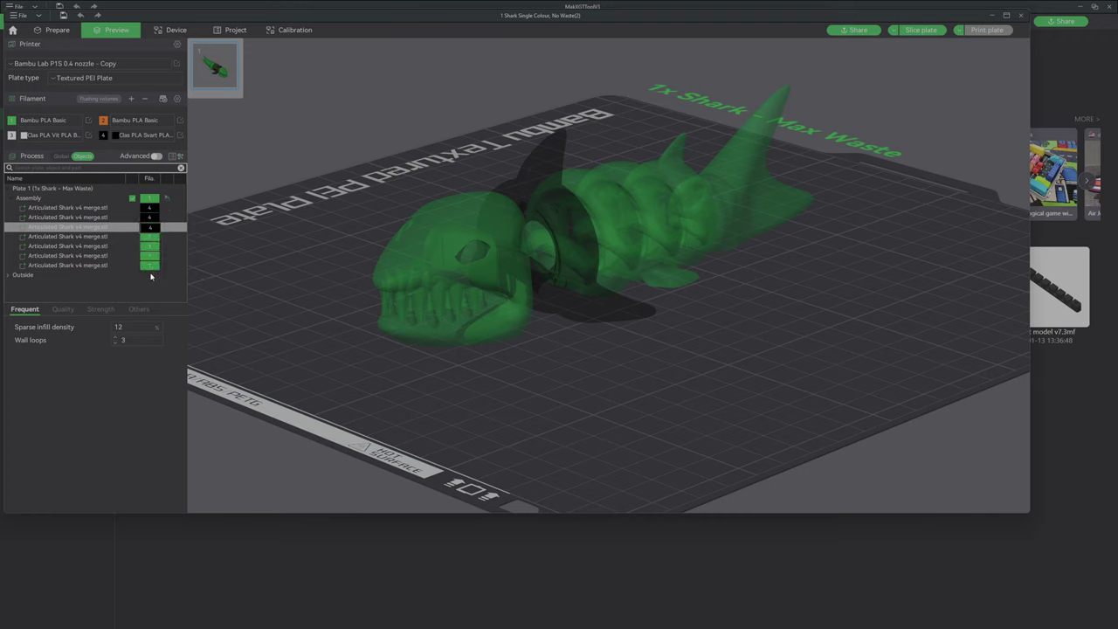
click(153, 237)
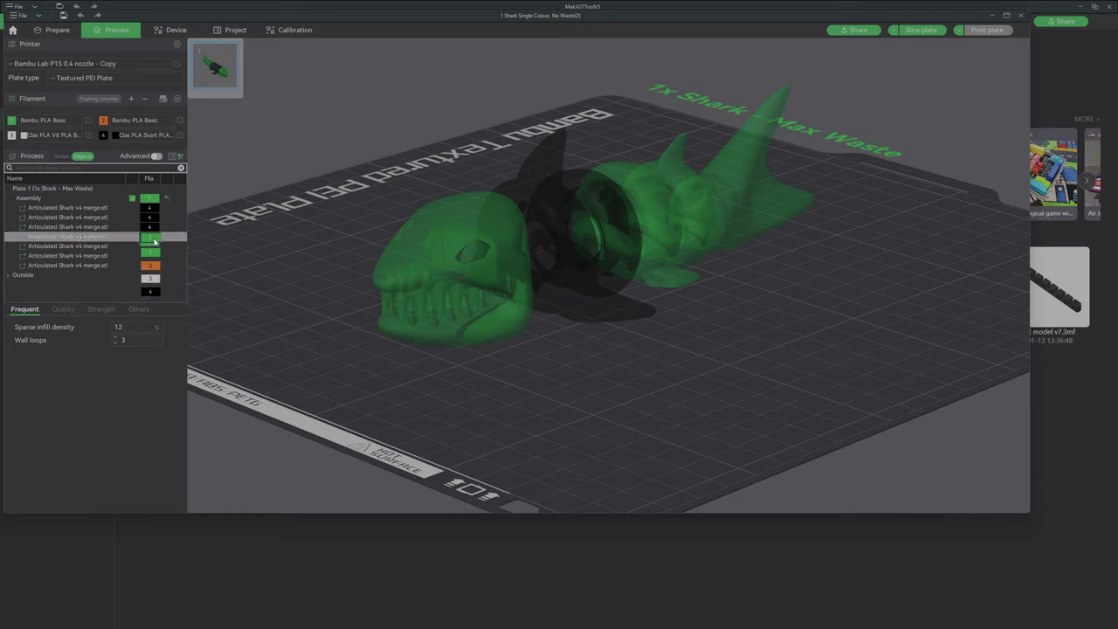
click(147, 293)
click(151, 246)
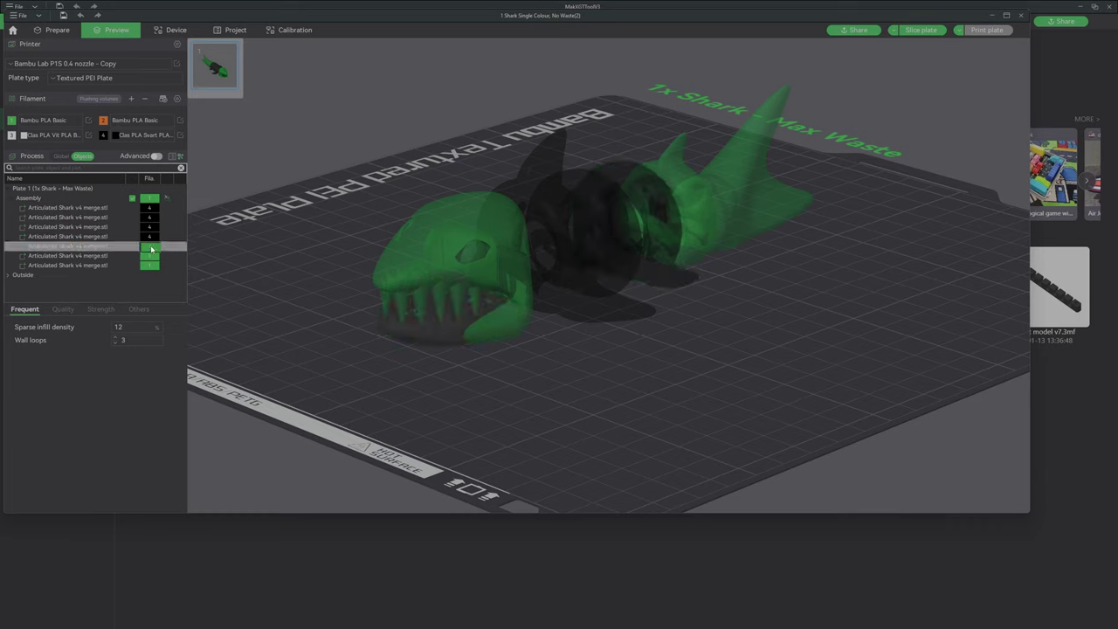
click(150, 300)
- Assign the last two shark parts filament 4, then check the Assembly and Outside group
click(150, 256)
click(150, 257)
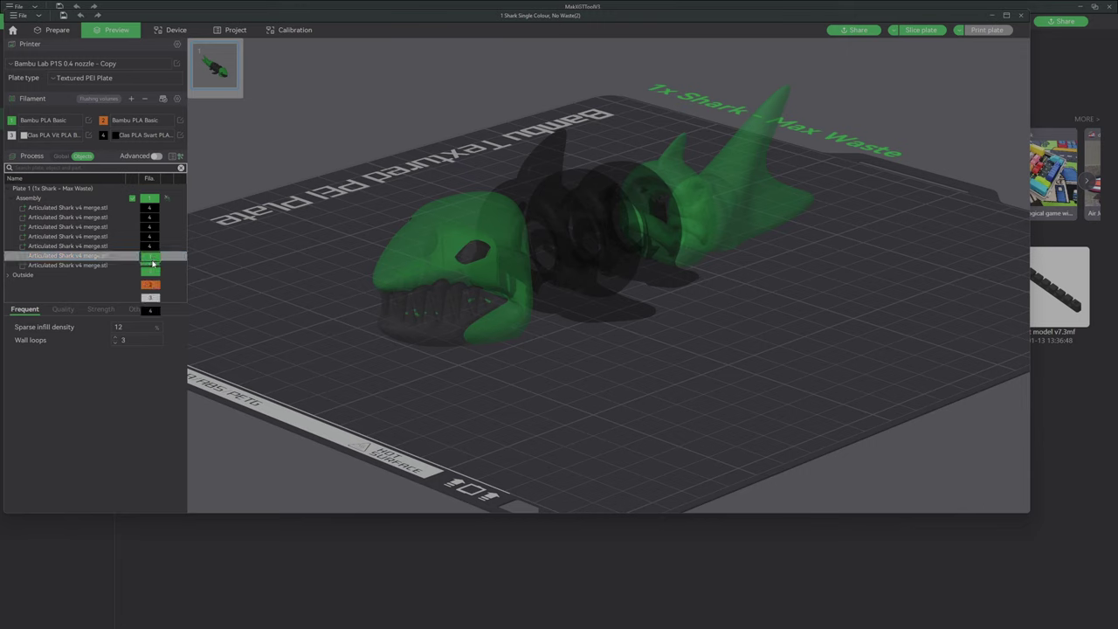
click(154, 312)
click(153, 269)
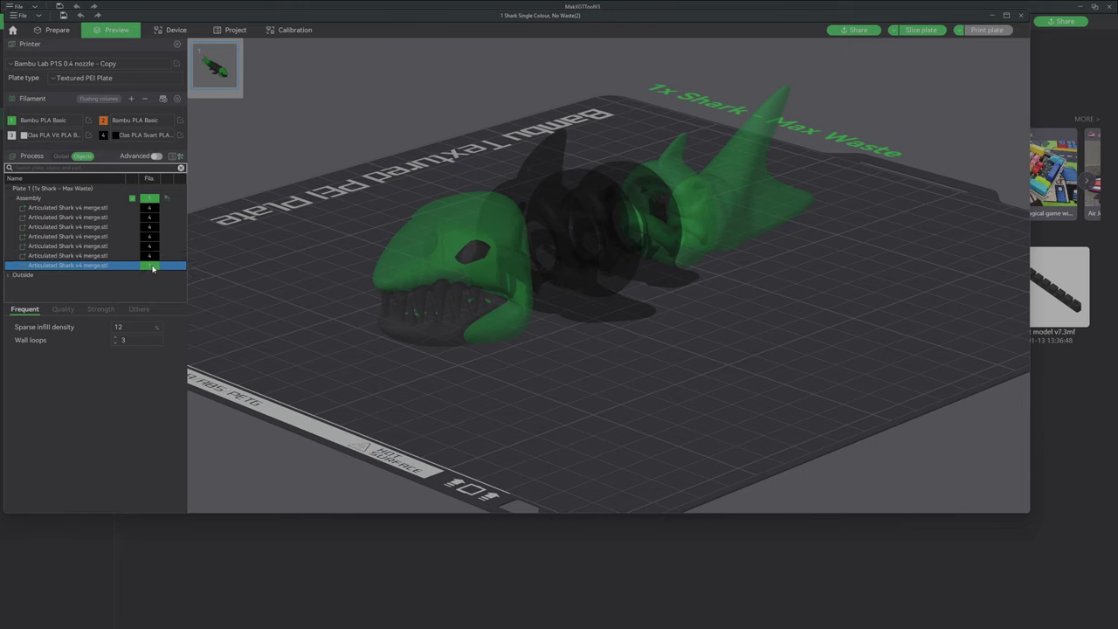
click(152, 269)
click(150, 321)
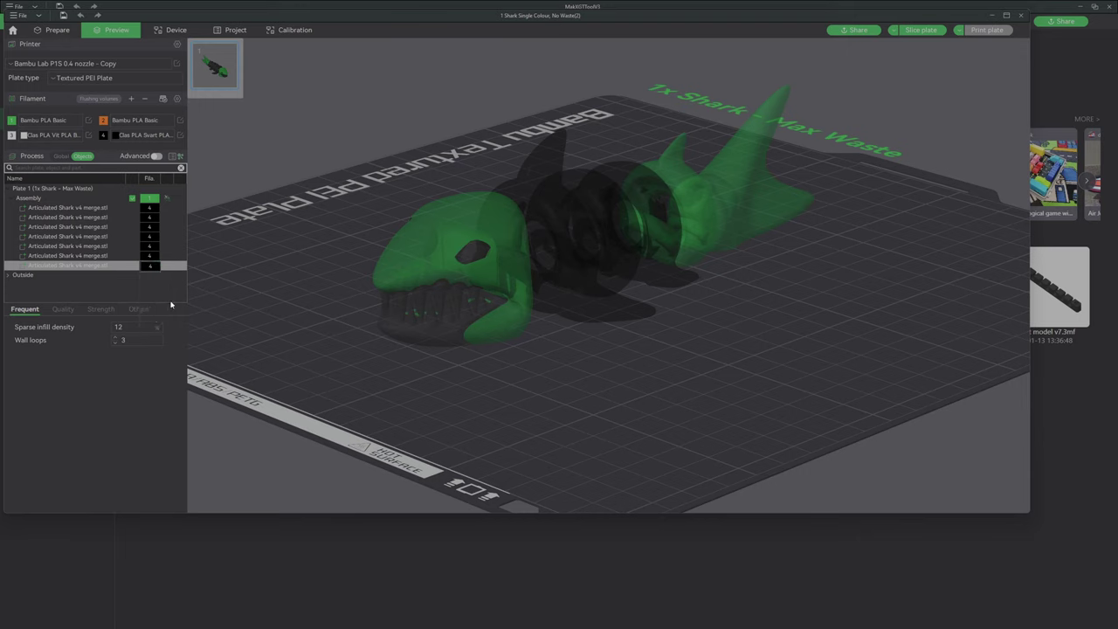
click(154, 200)
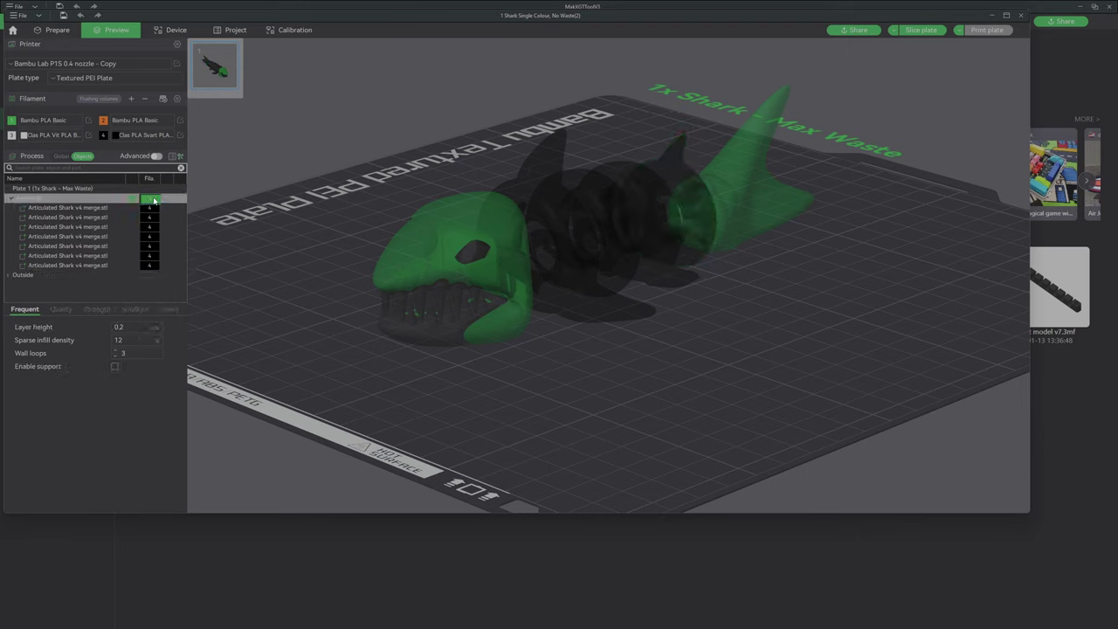
click(148, 275)
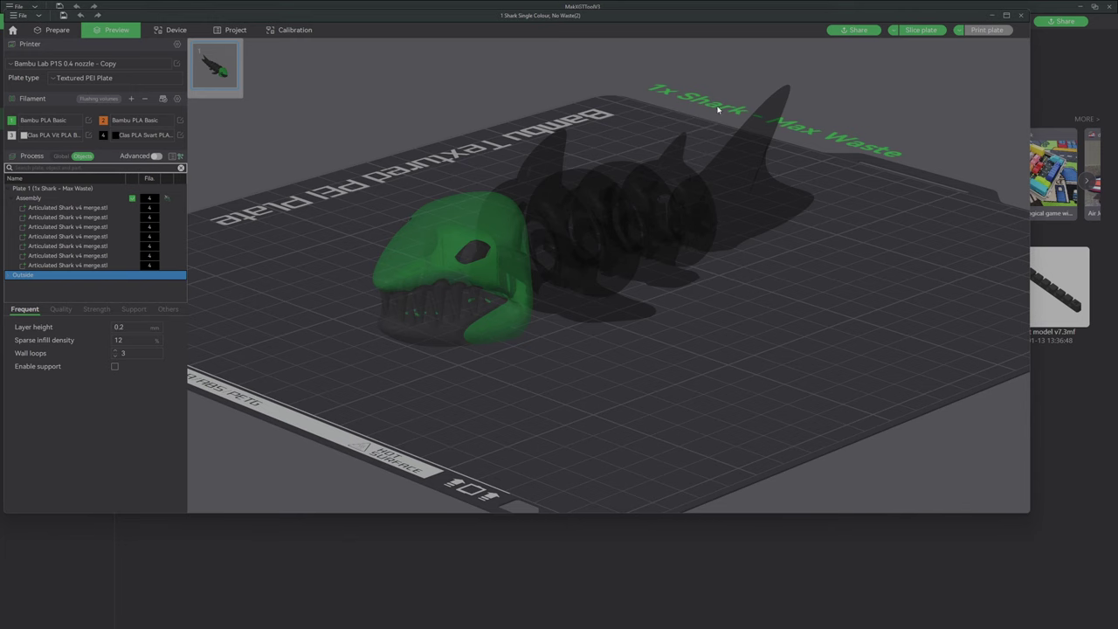
- Go to the home page, then return to the Prepare view of the black, green-headed shark
click(12, 29)
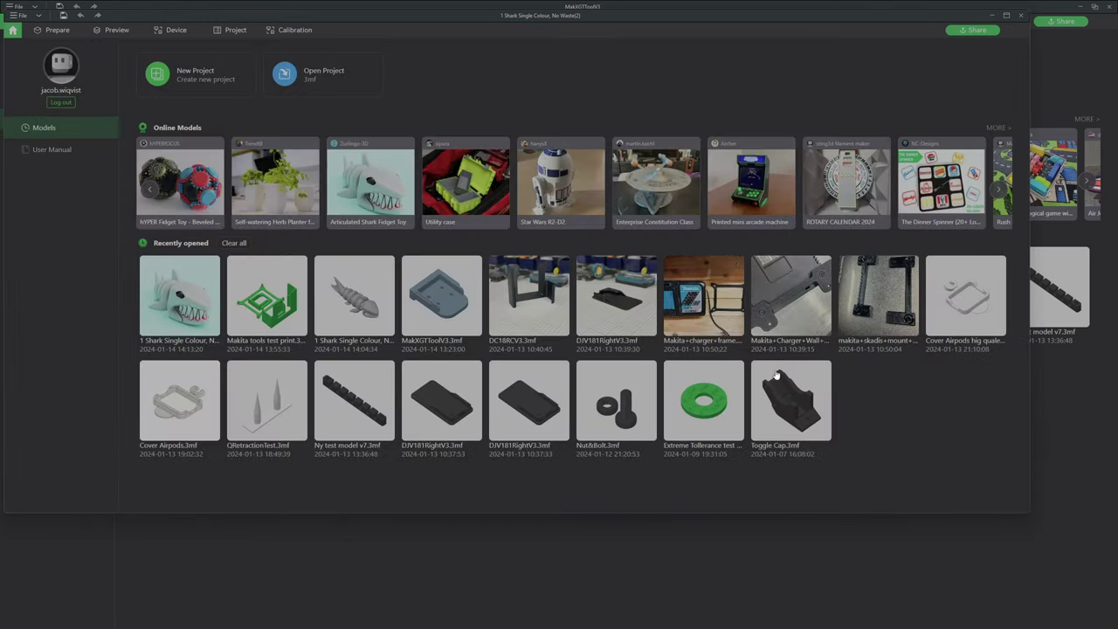
click(58, 29)
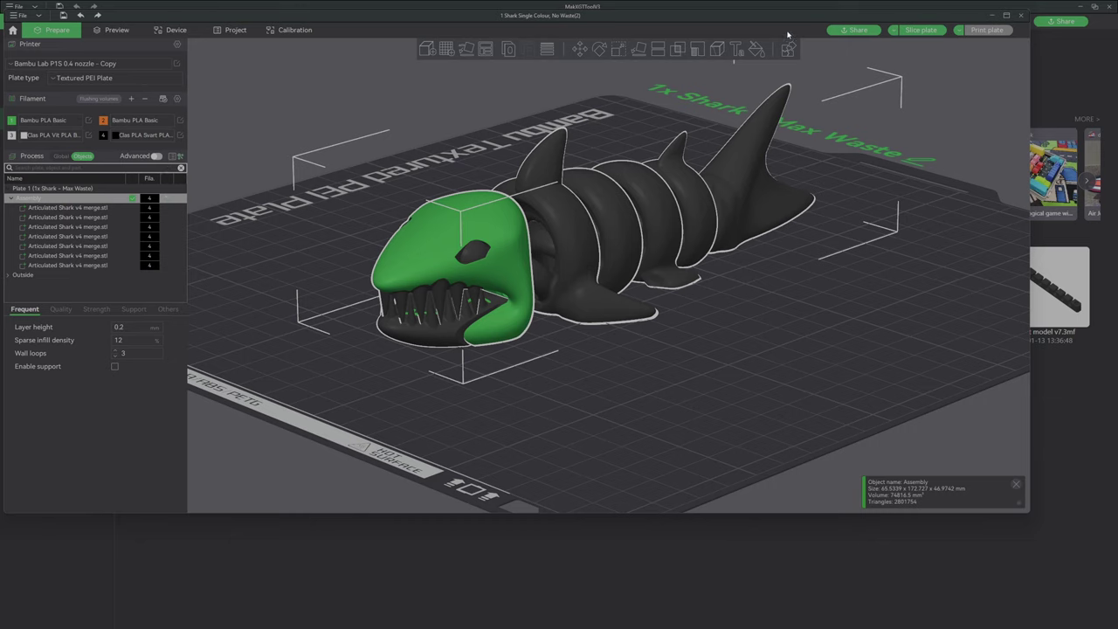
- In the Device tab, set the fourth AMS slot's filament preset to Clas PLA Vit PLA Basic
click(171, 30)
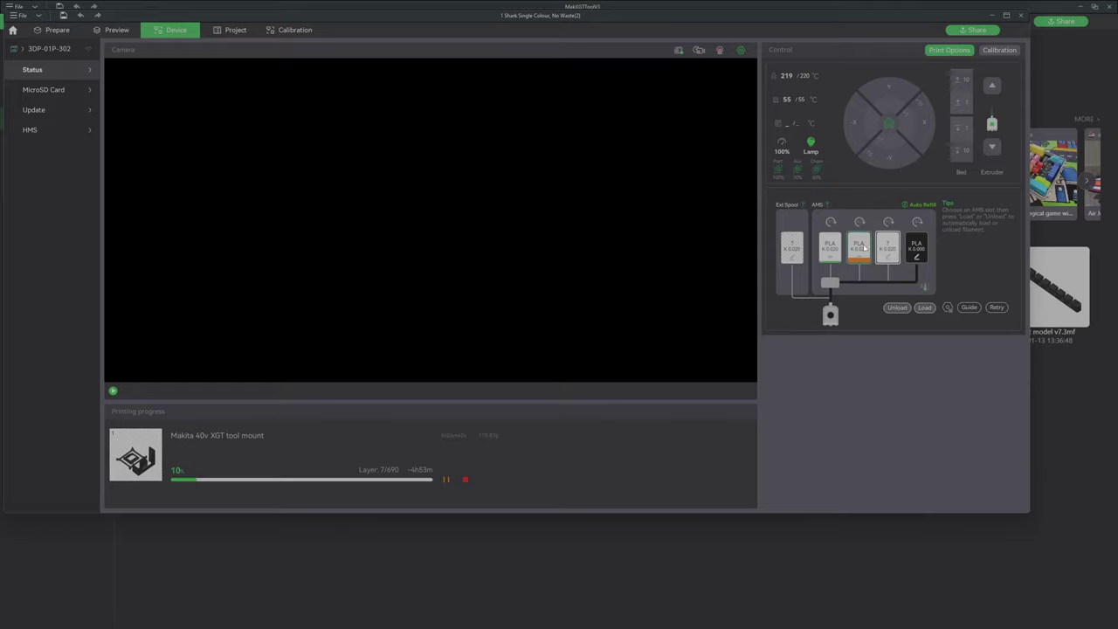
click(917, 249)
click(917, 258)
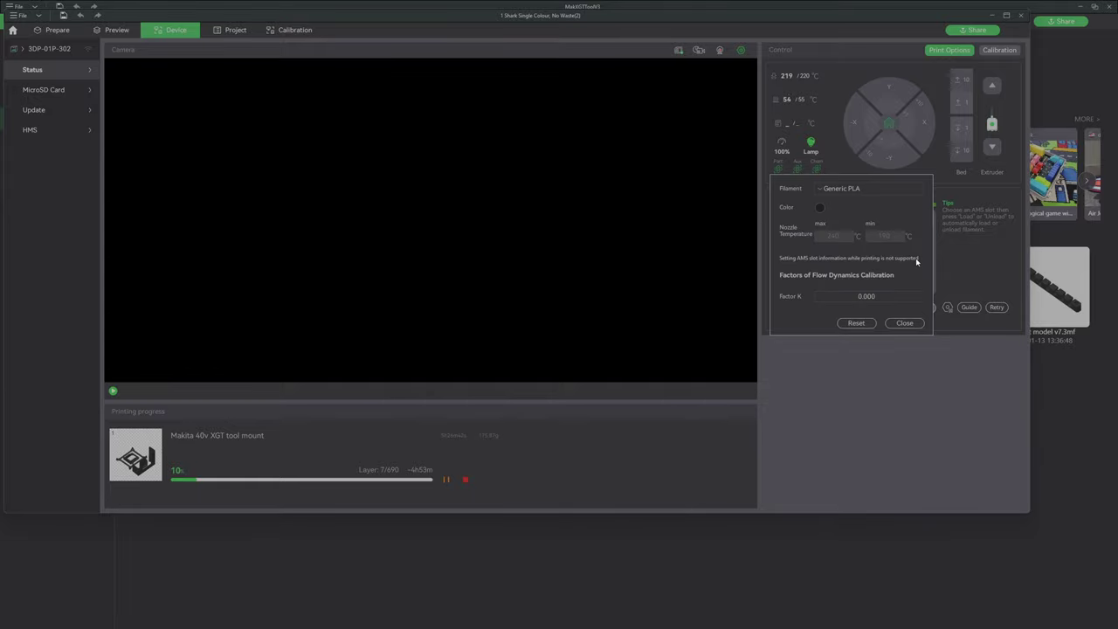
click(841, 190)
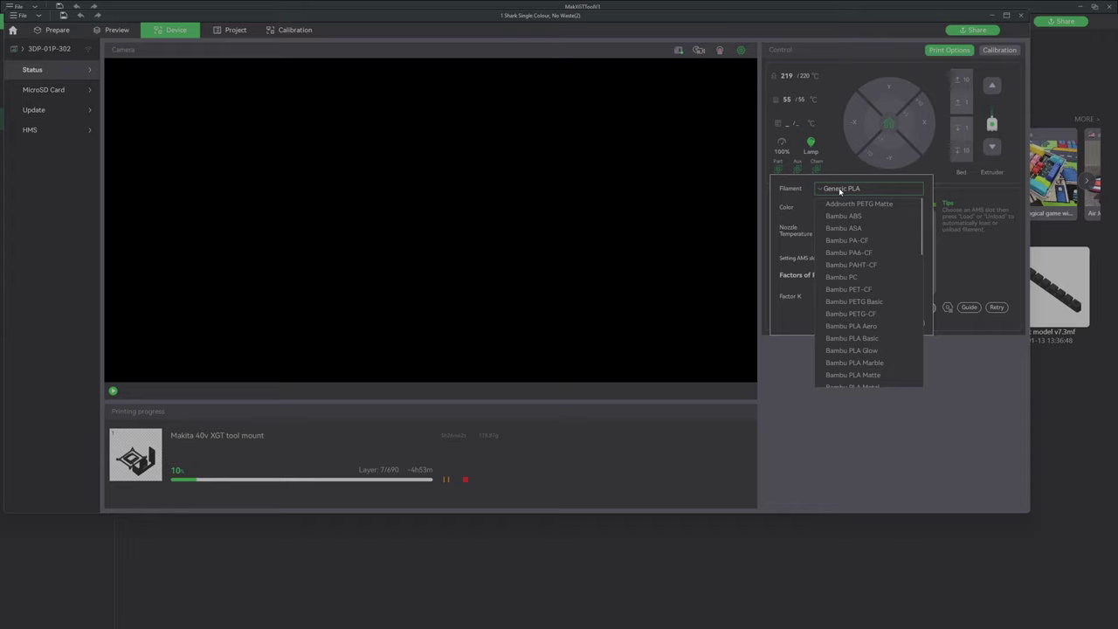
click(835, 204)
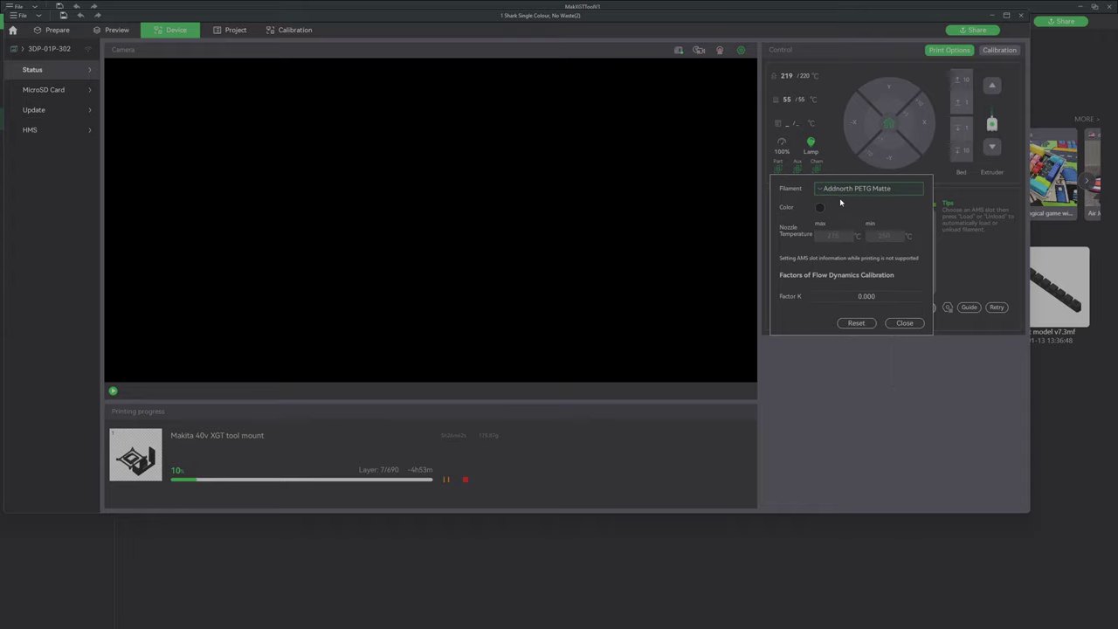
click(824, 191)
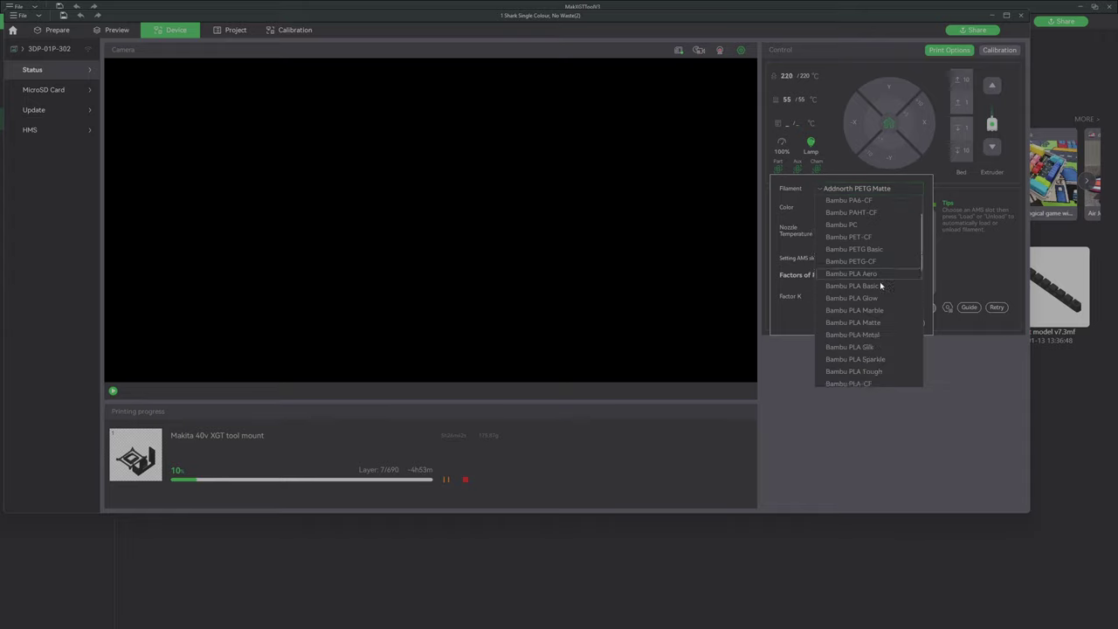
scroll(880, 281, down, 5)
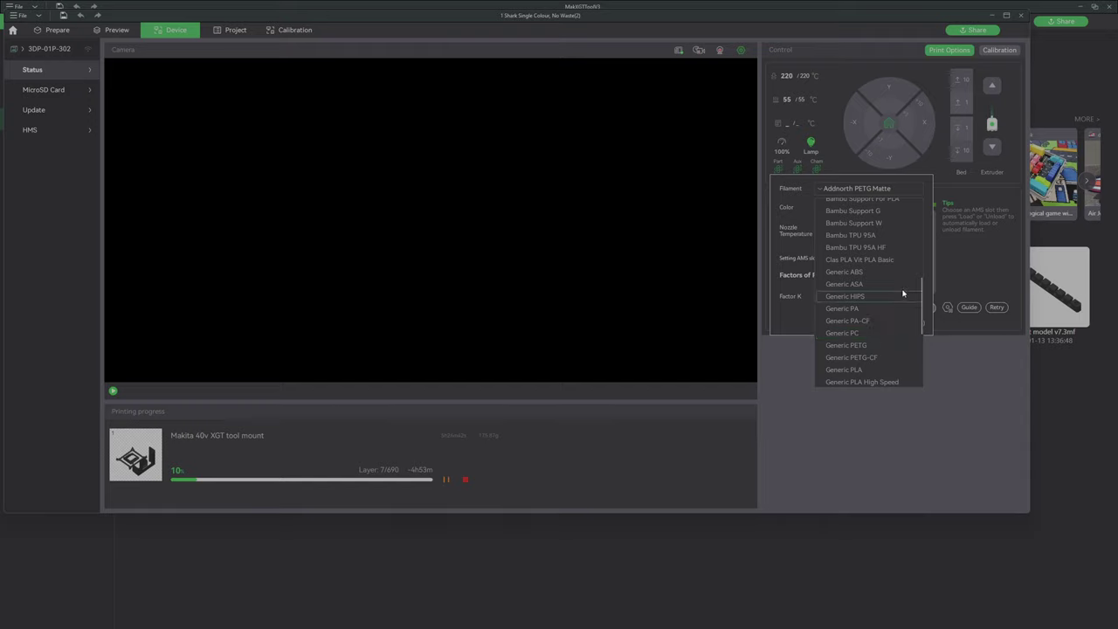
click(837, 260)
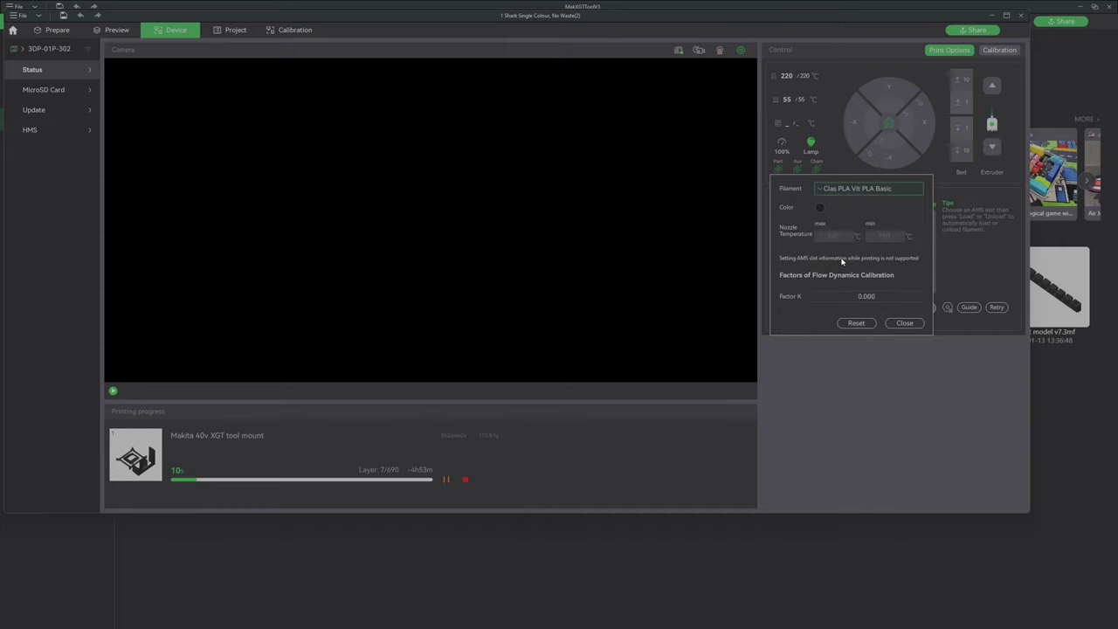
click(905, 323)
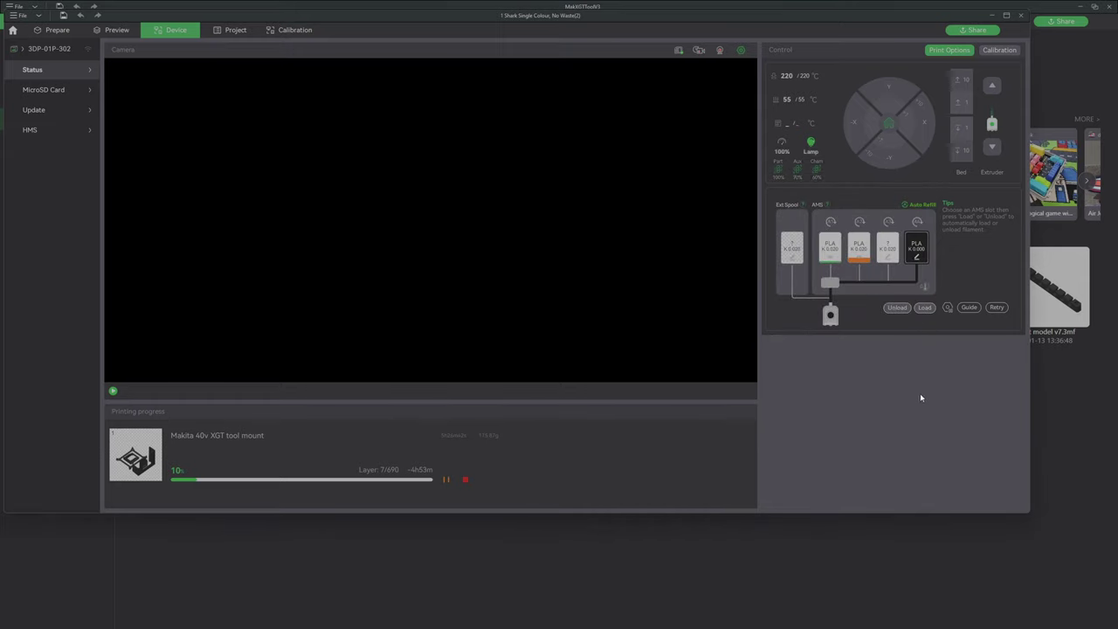